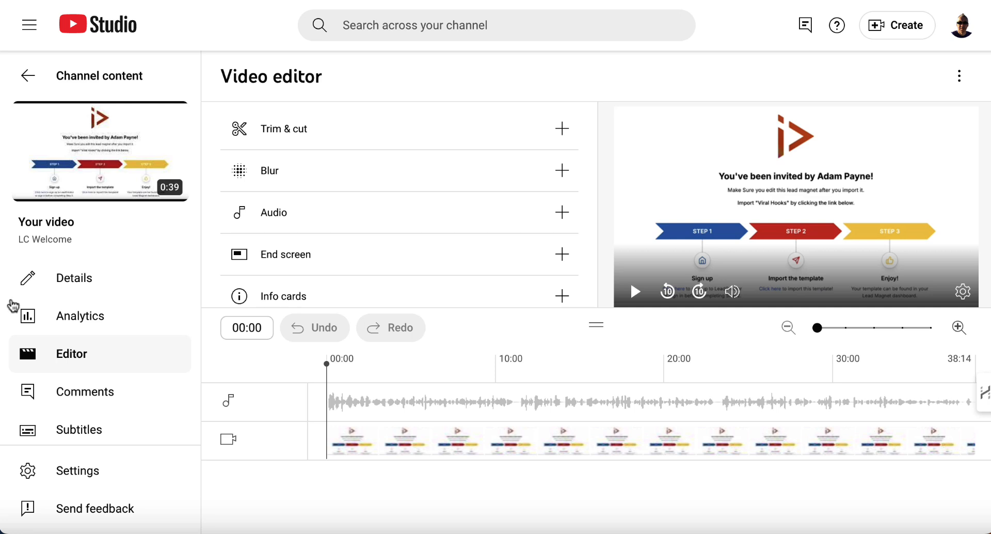
# Open Trim & cut and trim slightly off the video's start and end, starting to save but cancelling
pyautogui.click(500, 128)
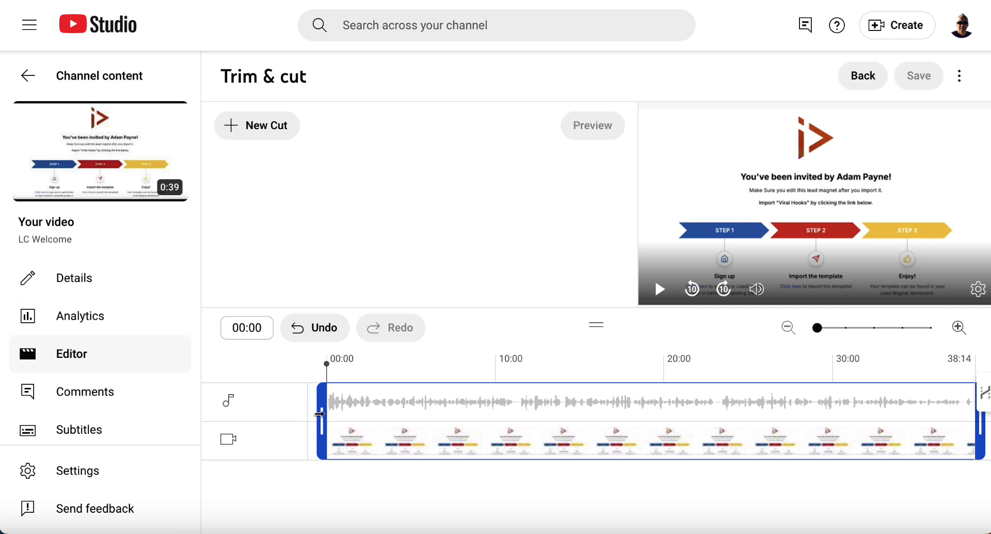
pyautogui.moveTo(320, 415); pyautogui.dragTo(330, 414)
pyautogui.moveTo(980, 445); pyautogui.dragTo(968, 448)
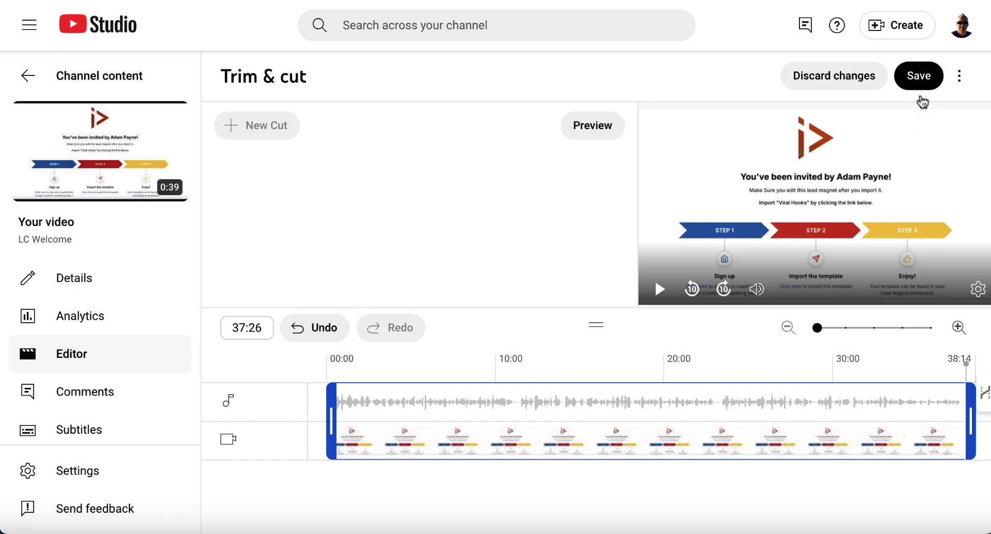
pyautogui.click(919, 86)
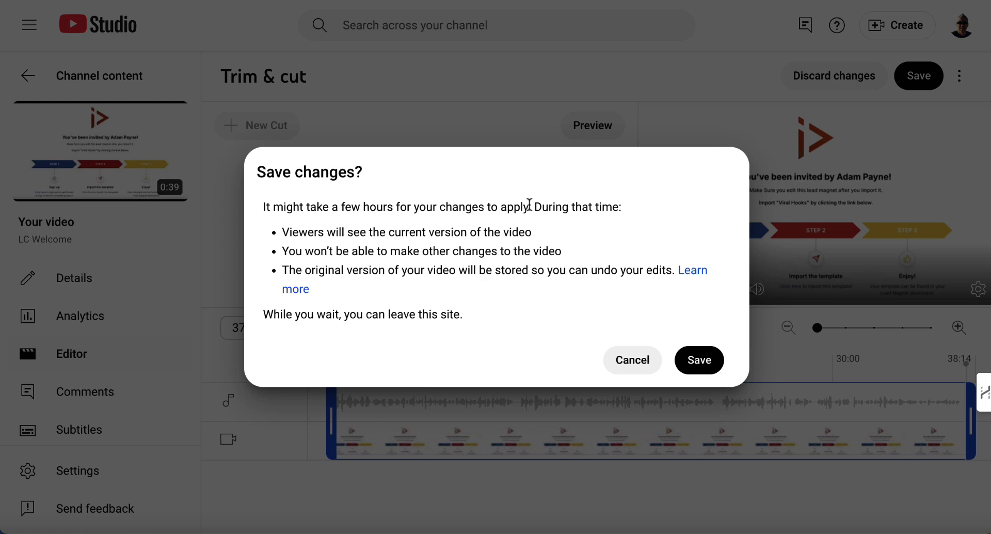
pyautogui.click(633, 363)
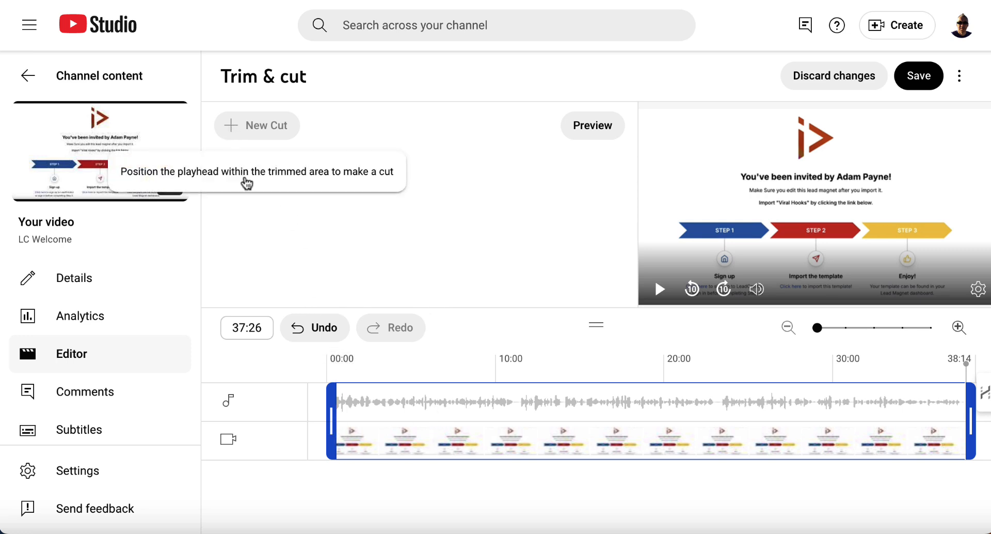
# Restore the trim handles to the video's full length
pyautogui.click(329, 362)
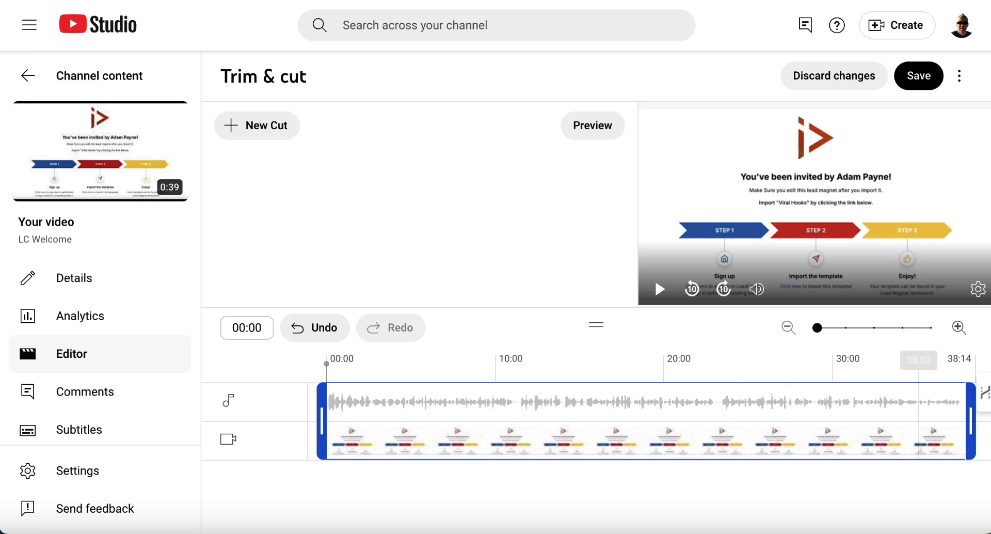
pyautogui.click(974, 444)
pyautogui.moveTo(974, 444); pyautogui.dragTo(984, 444)
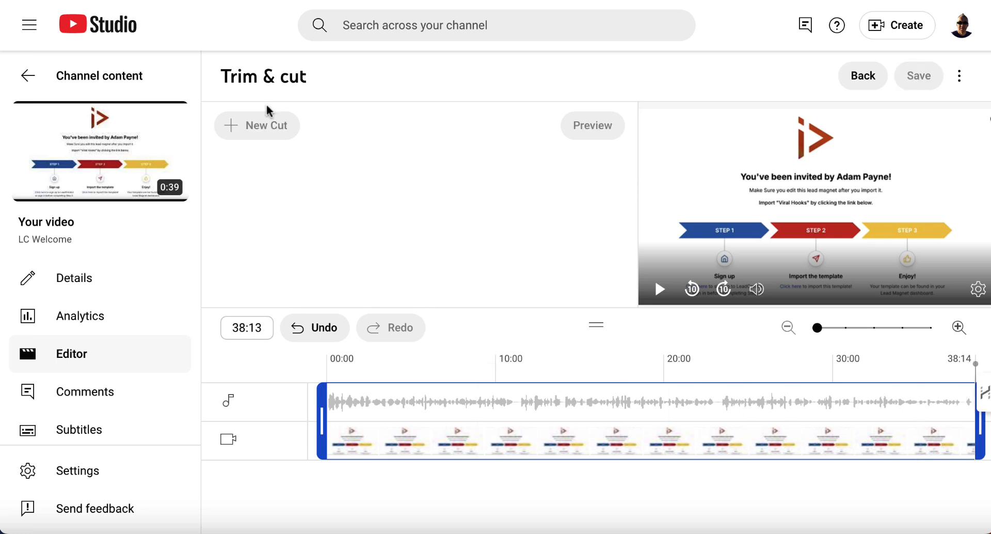
# Add a new cut spanning 09:11 to 15:07 on the timeline and confirm it
pyautogui.click(343, 407)
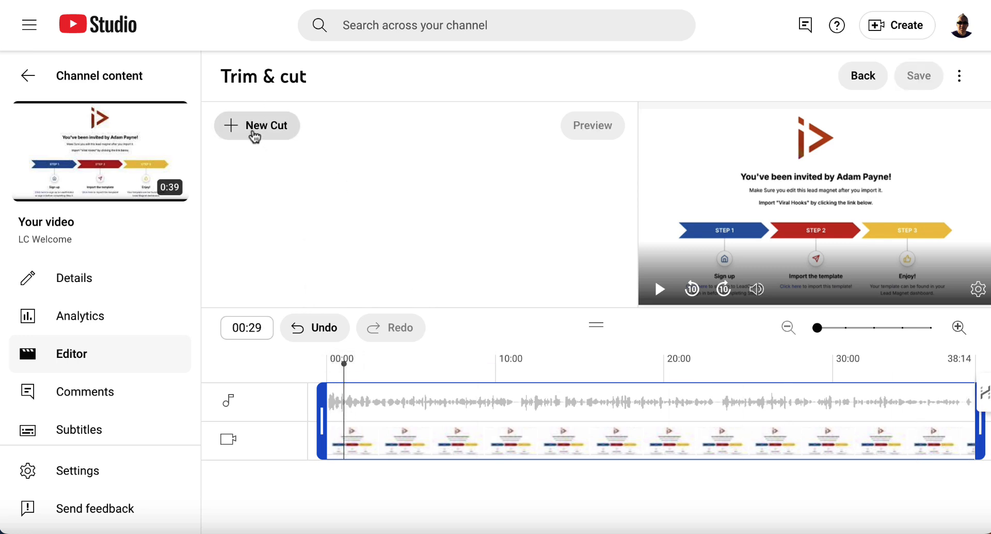
pyautogui.click(256, 133)
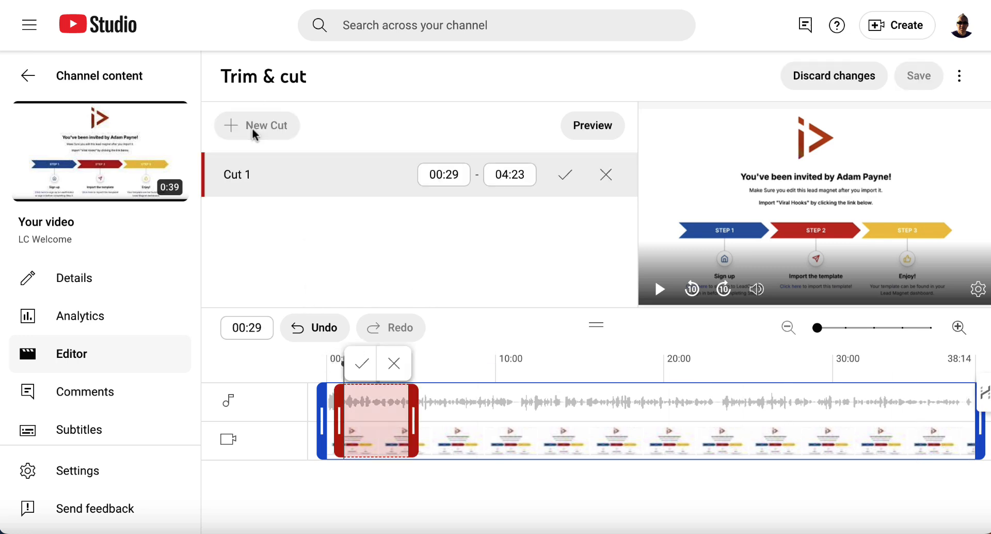
pyautogui.click(389, 411)
pyautogui.moveTo(413, 419); pyautogui.dragTo(595, 419)
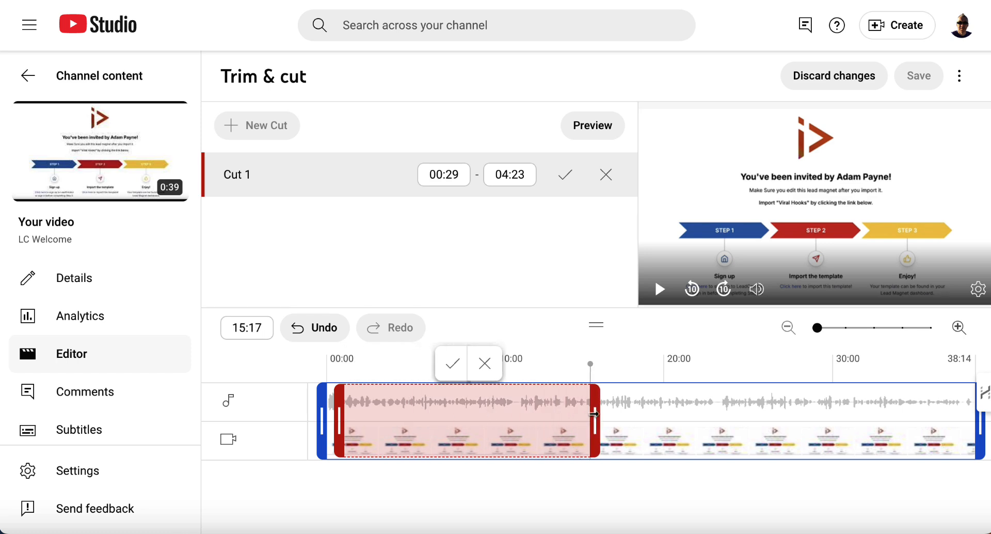
pyautogui.moveTo(339, 420); pyautogui.dragTo(478, 421)
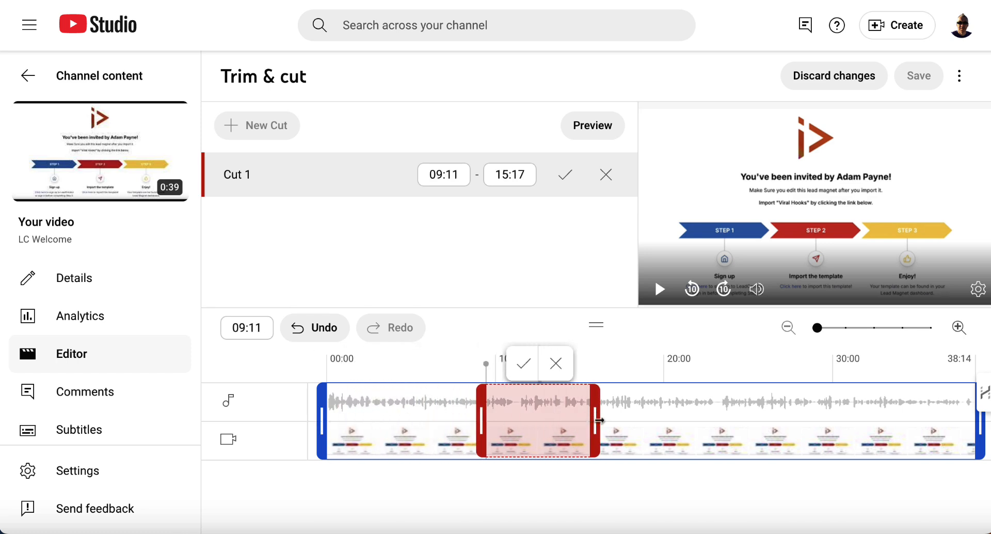
pyautogui.moveTo(596, 421); pyautogui.dragTo(593, 421)
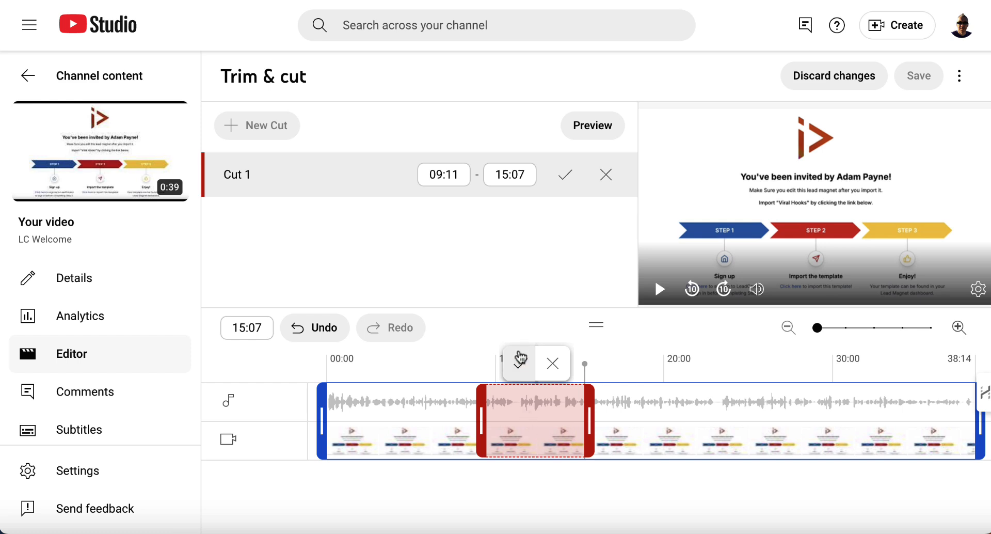
pyautogui.click(519, 370)
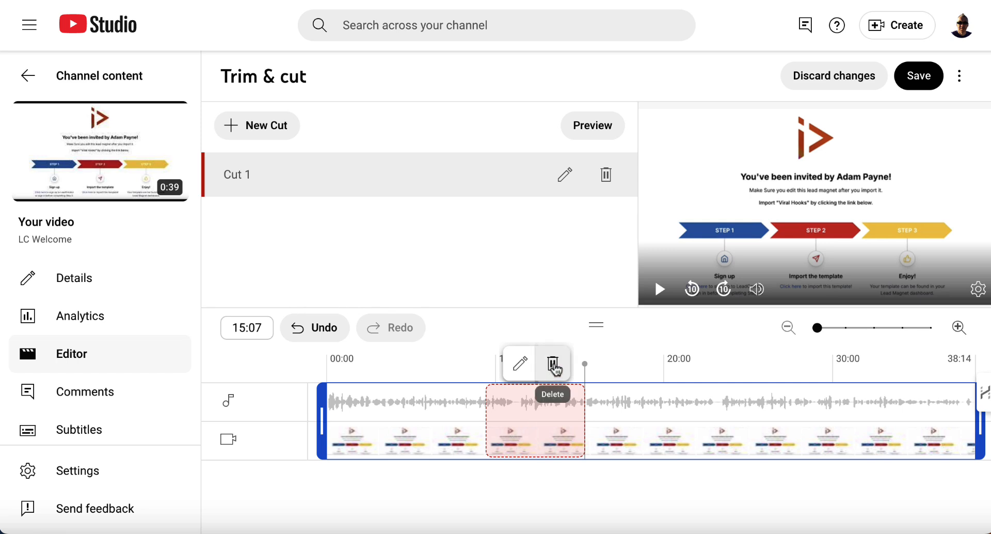
# Delete the confirmed cut
pyautogui.click(553, 365)
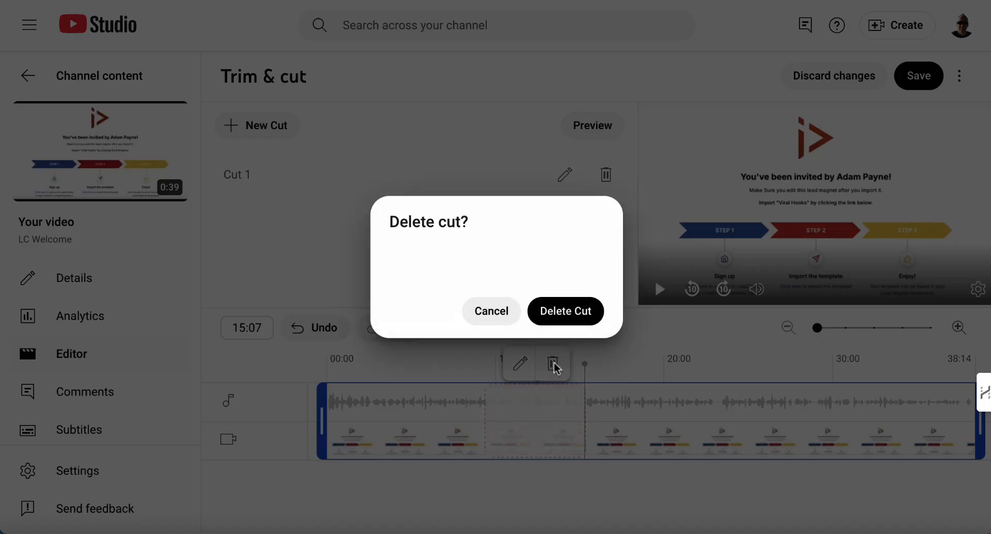
pyautogui.click(561, 311)
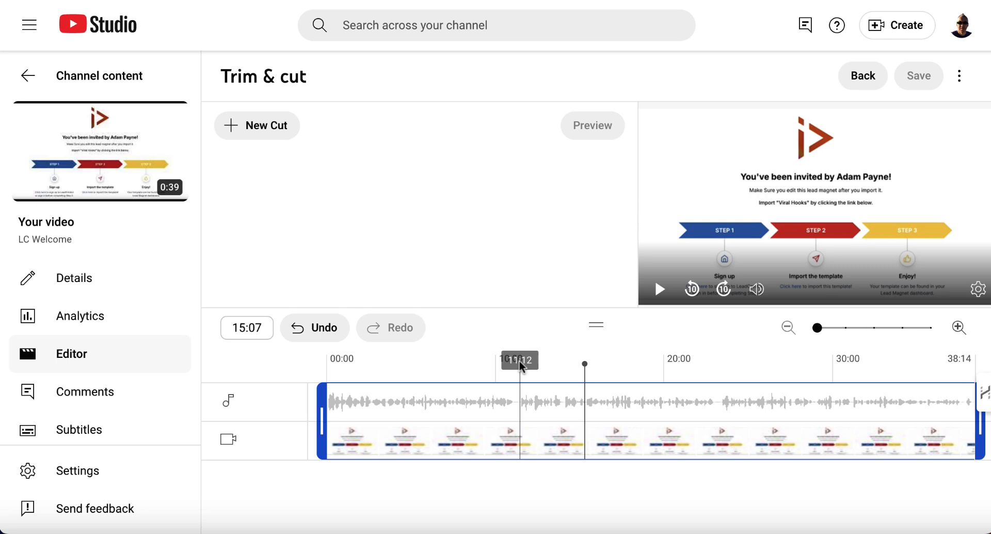
pyautogui.click(237, 126)
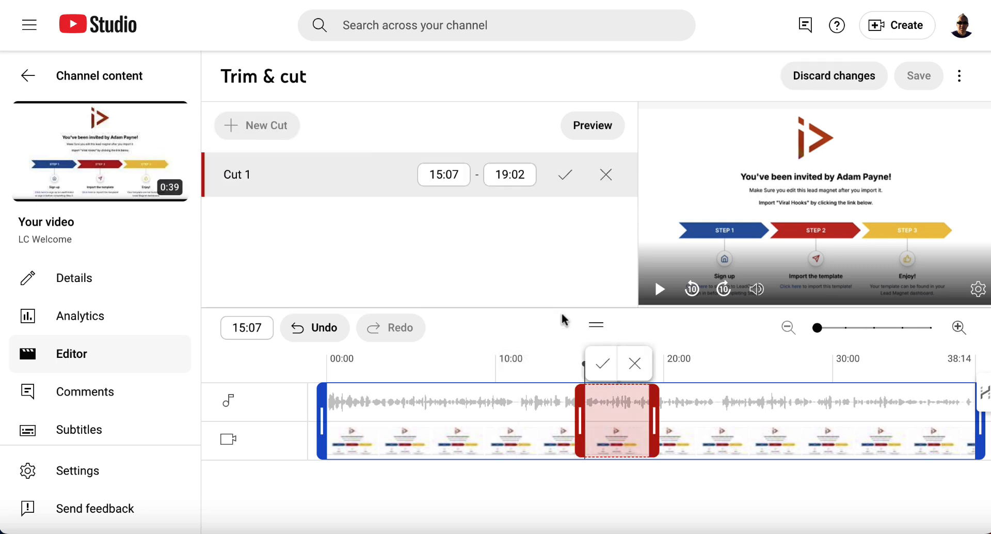
pyautogui.click(568, 385)
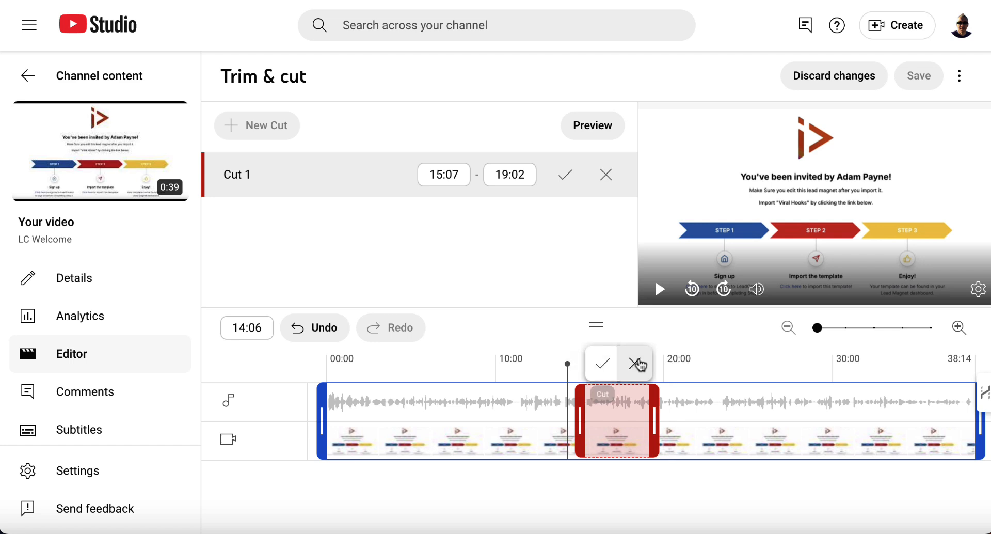
pyautogui.click(635, 363)
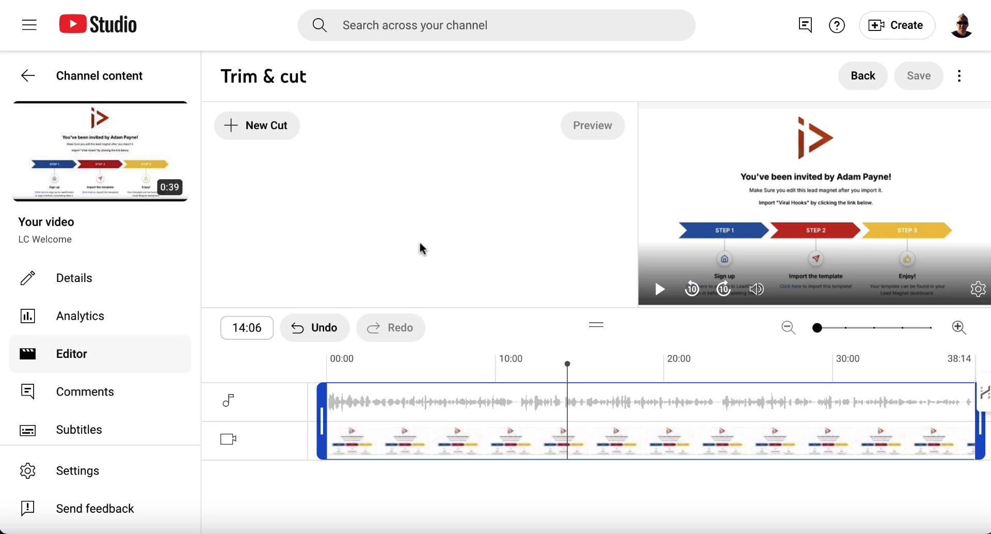
pyautogui.click(870, 79)
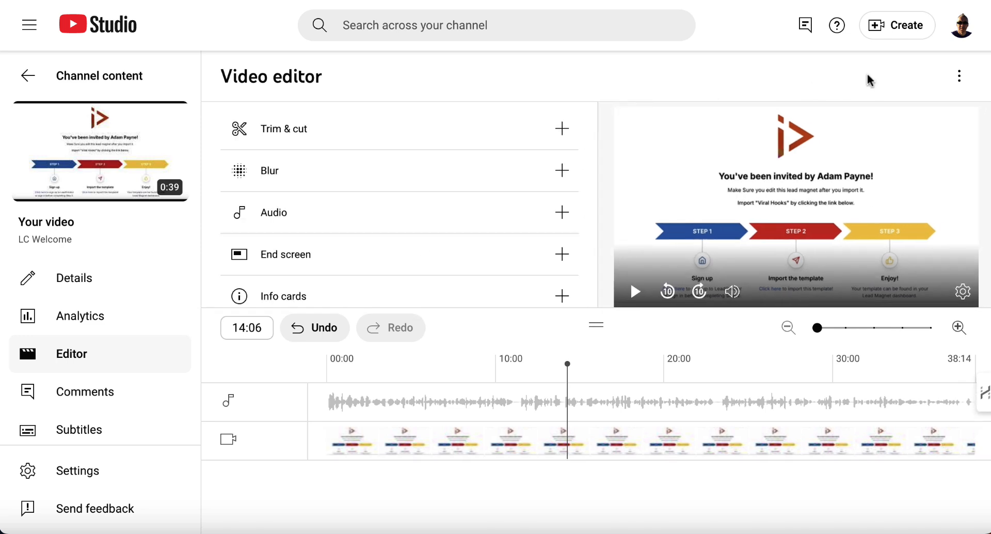
pyautogui.click(415, 177)
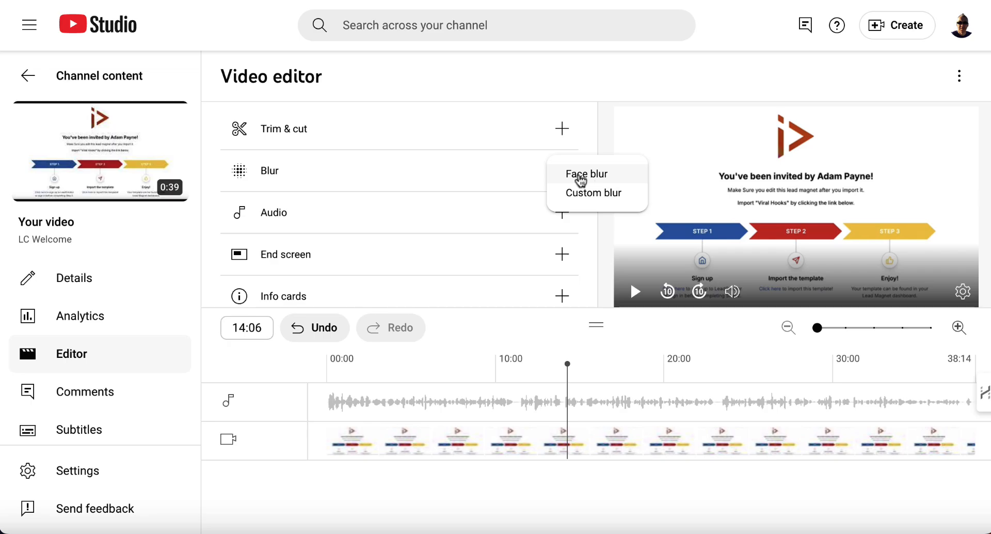
pyautogui.click(575, 174)
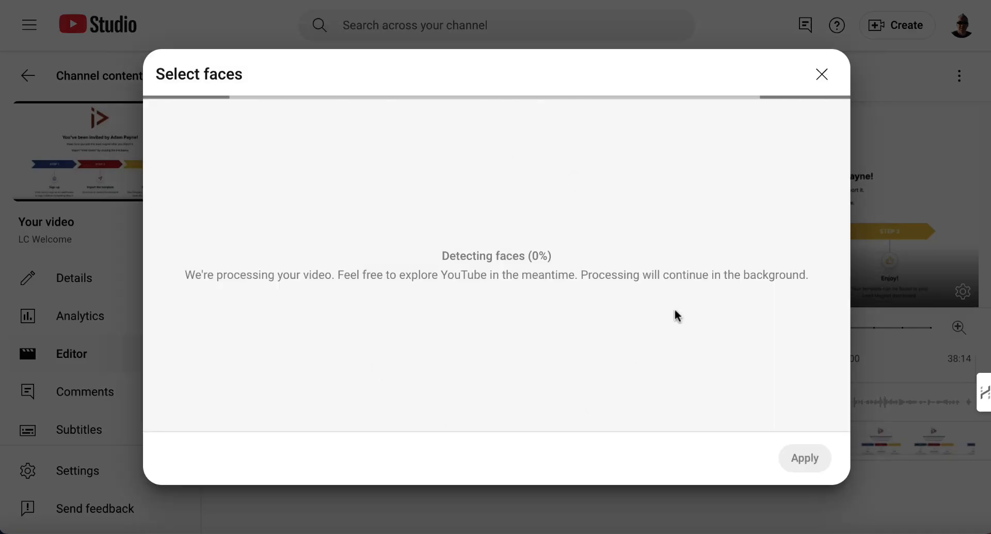
pyautogui.click(821, 73)
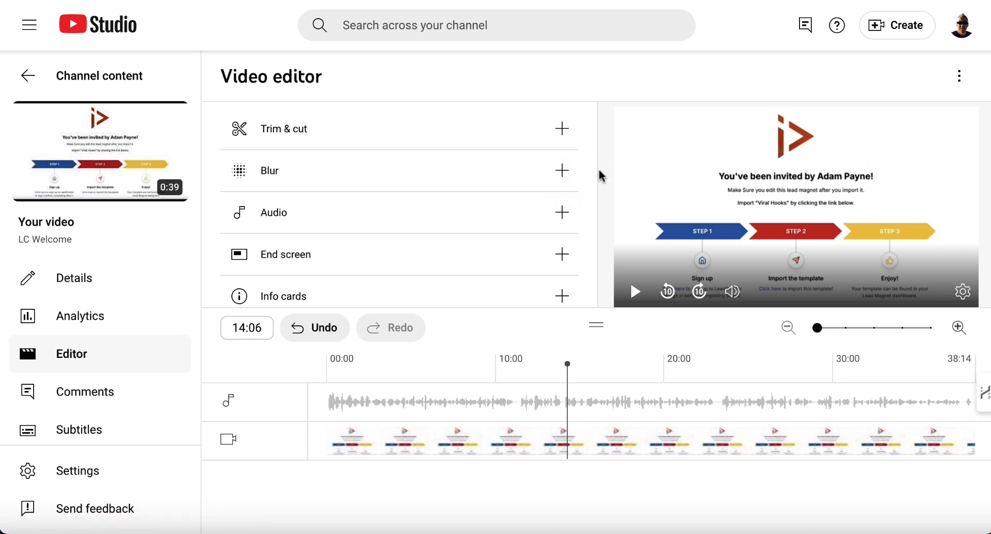
# Add a custom blur rectangle over the inviter's name, trying its start at 14:04 before restoring 00:00
pyautogui.click(562, 172)
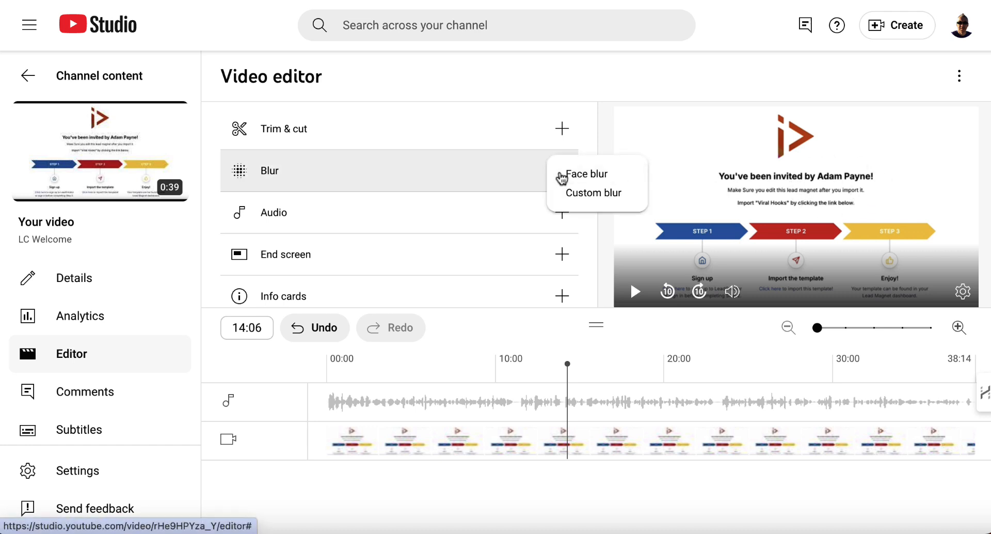
pyautogui.click(590, 192)
pyautogui.moveTo(826, 223); pyautogui.dragTo(856, 185)
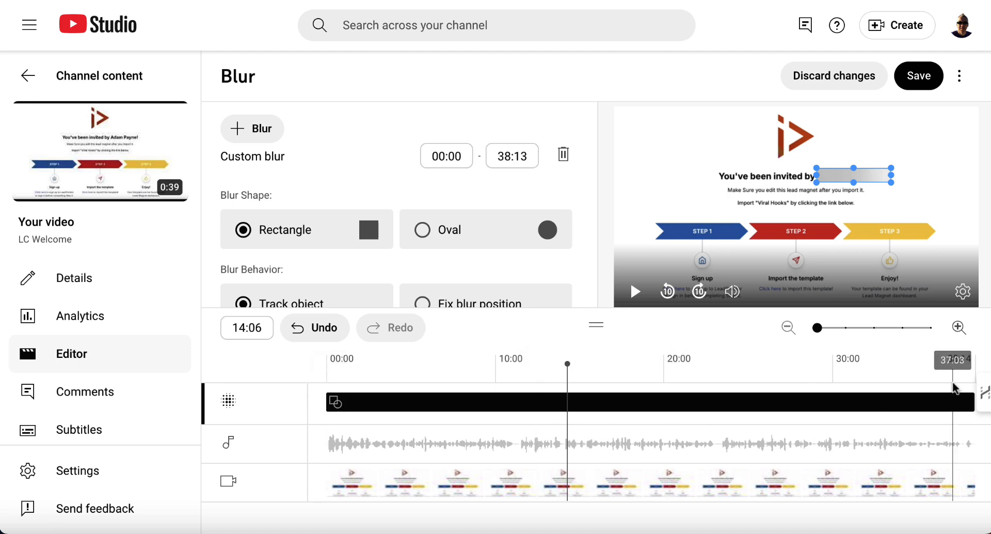
pyautogui.moveTo(326, 403); pyautogui.dragTo(596, 406)
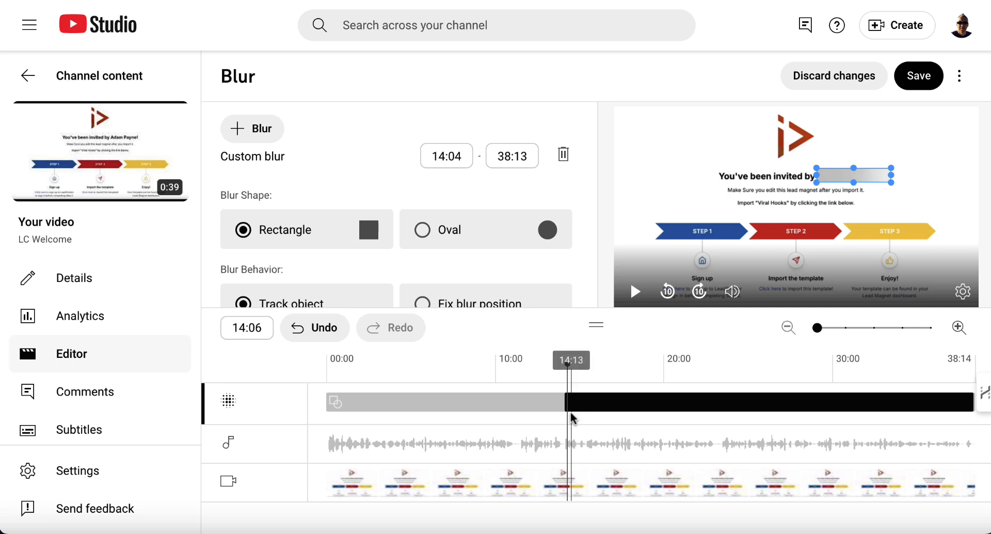
pyautogui.moveTo(566, 402); pyautogui.dragTo(327, 412)
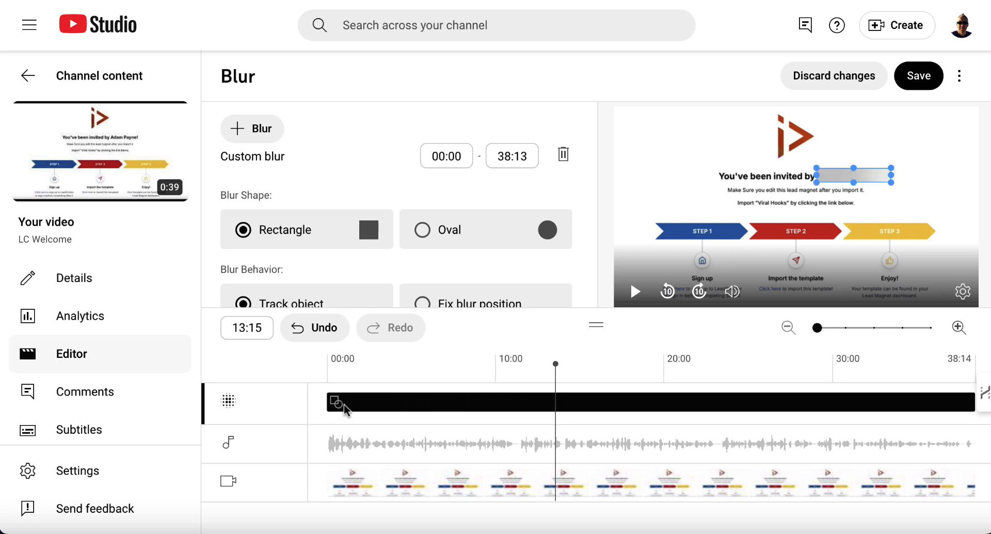
# Switch the blur shape to Oval, trying Fix blur position before returning to Track object
pyautogui.click(424, 230)
pyautogui.scroll(-1, 428, 231)
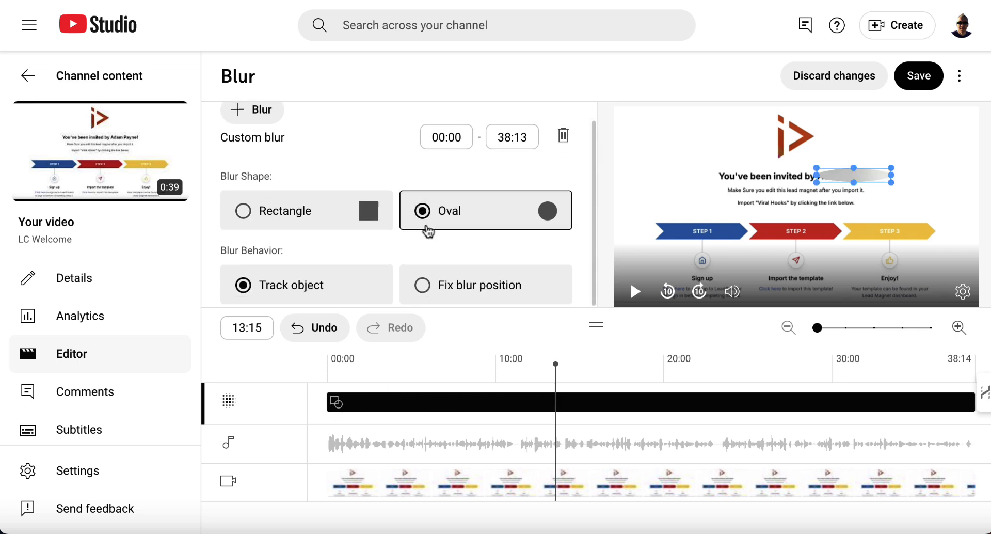
pyautogui.click(423, 288)
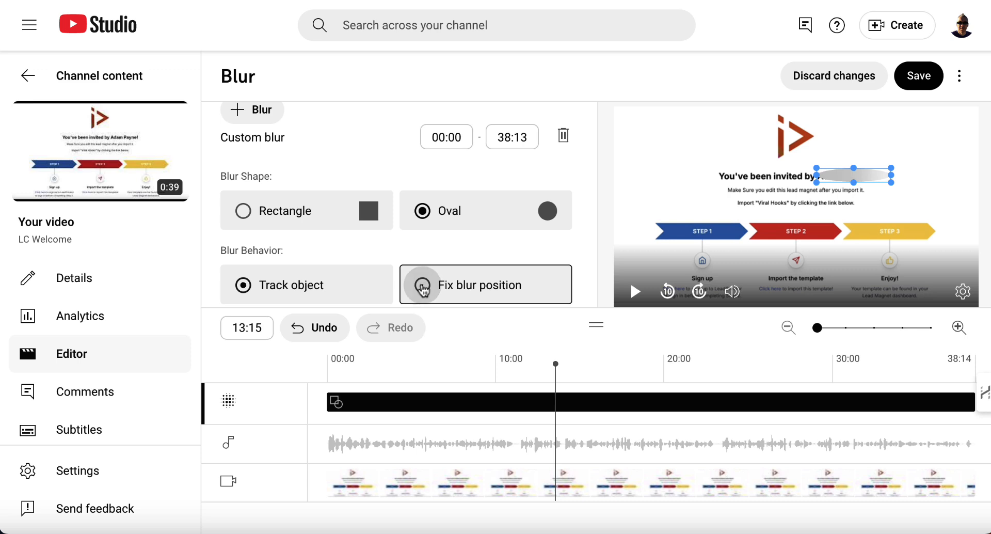
pyautogui.click(242, 287)
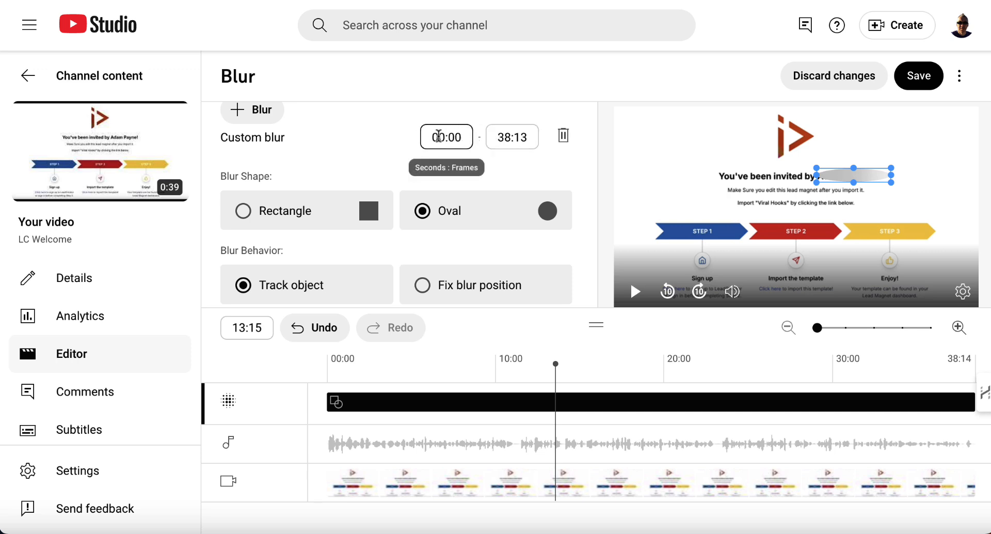
# Discard the blur changes
pyautogui.scroll(1, 483, 188)
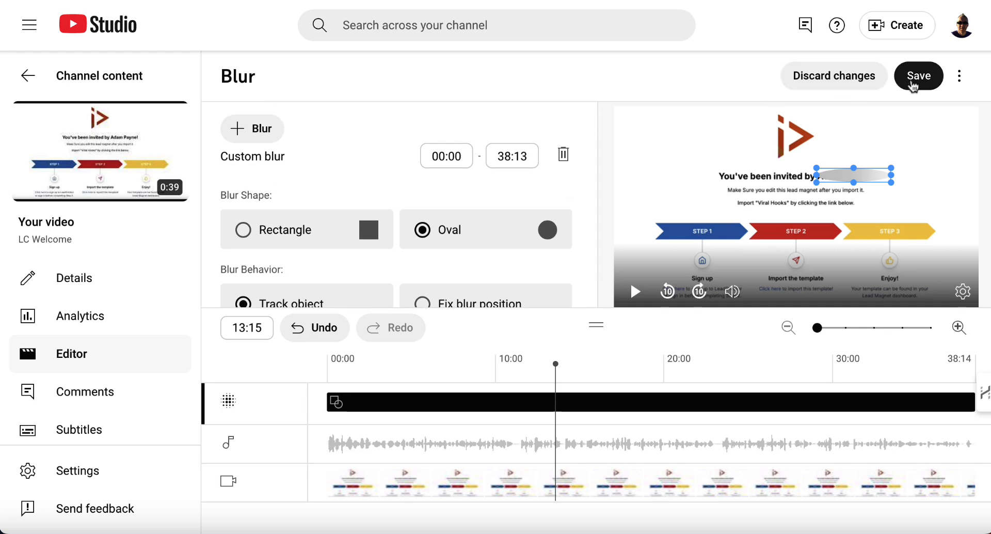
pyautogui.click(839, 84)
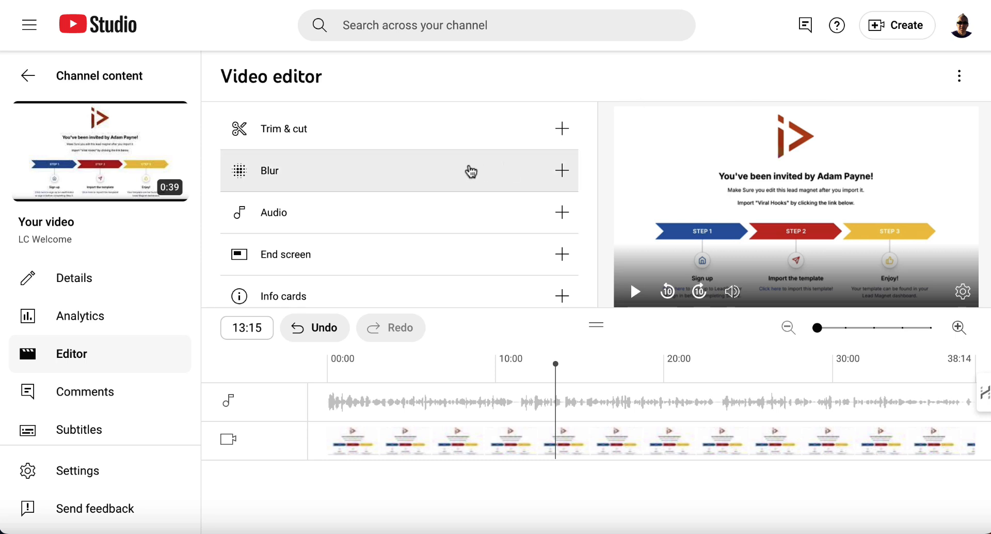
# Open the Audio library and add the track Bunny Hop to your library
pyautogui.click(493, 218)
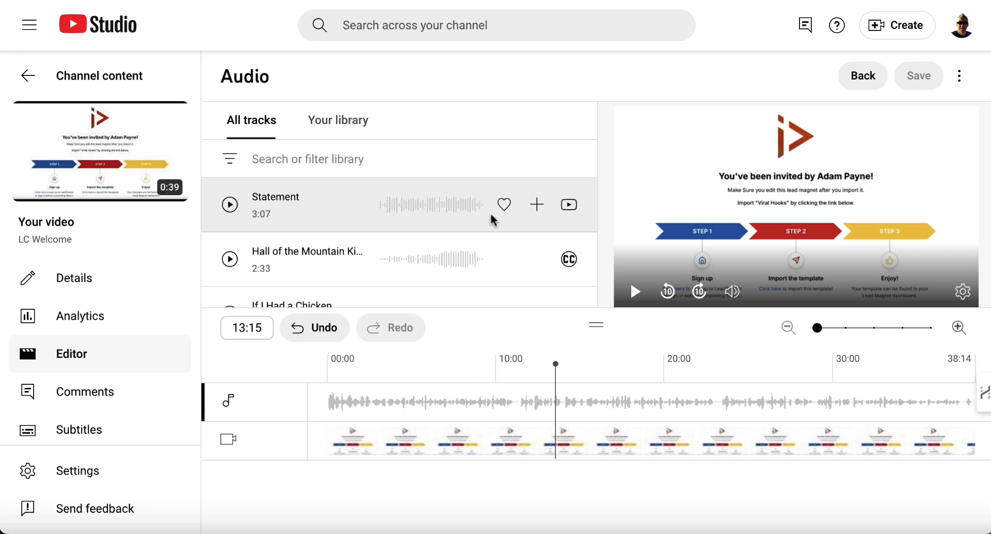
pyautogui.scroll(-3, 491, 213)
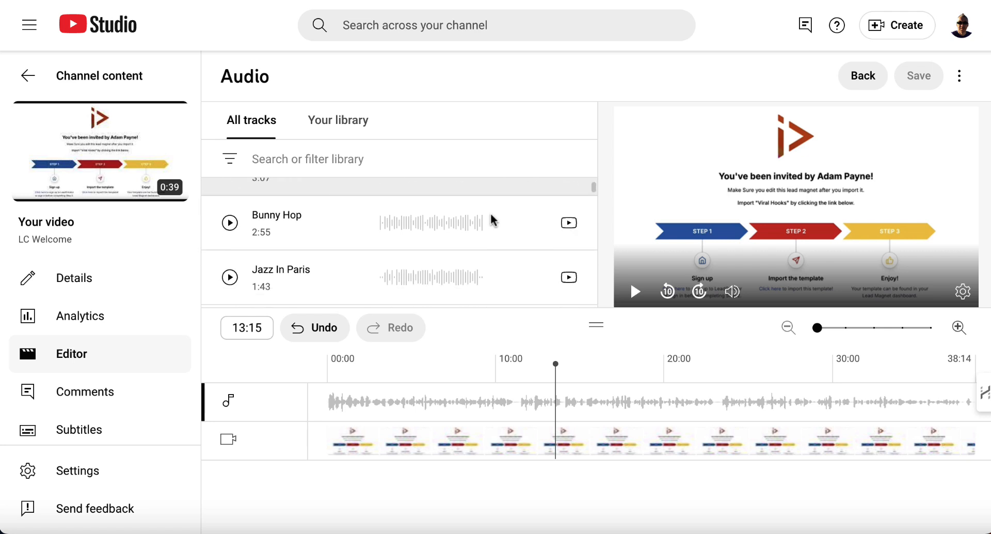
pyautogui.scroll(-1, 490, 221)
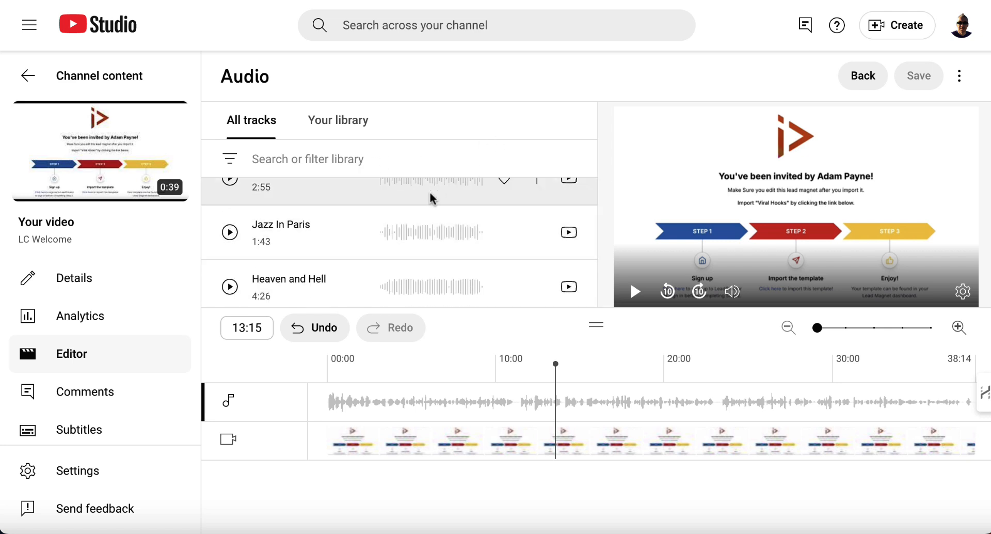
pyautogui.scroll(1, 430, 191)
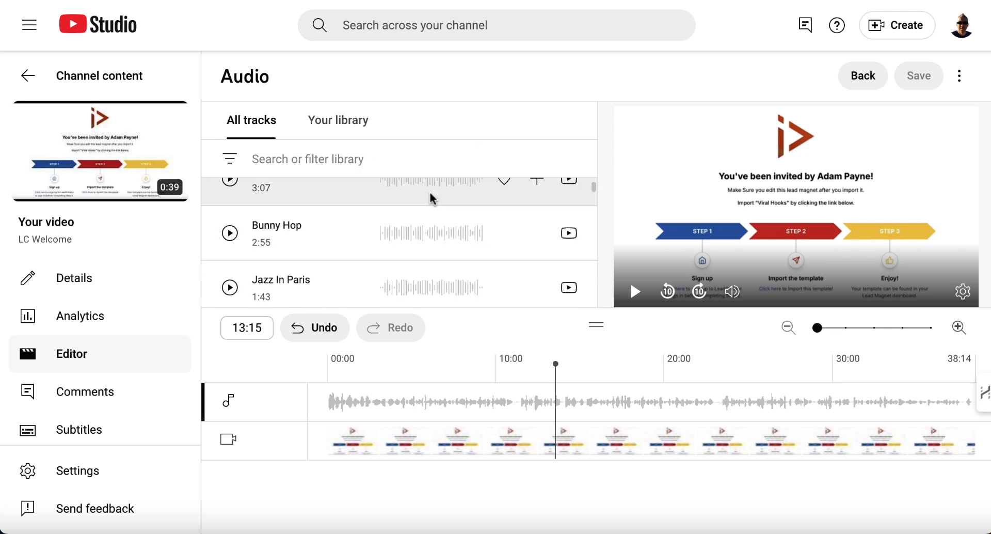
pyautogui.click(505, 234)
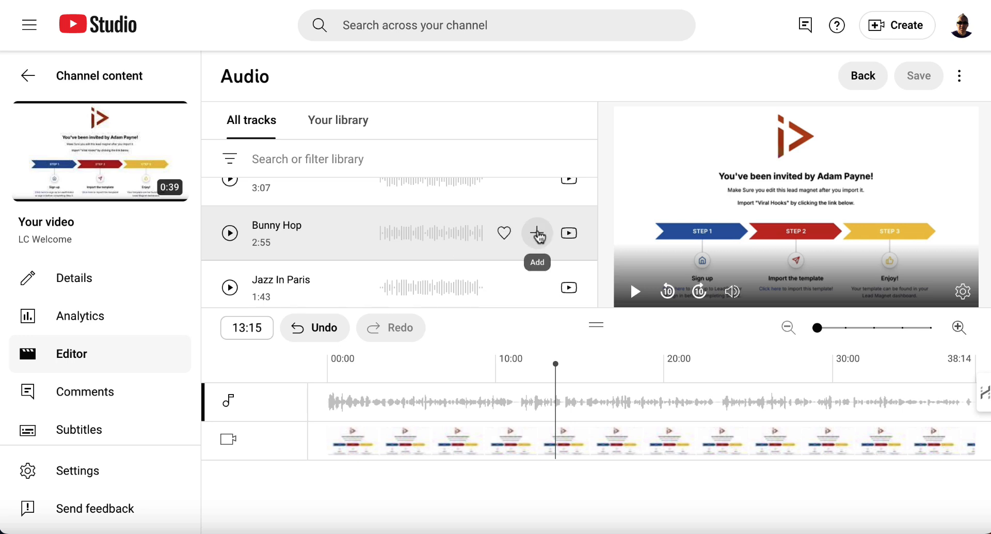
# Add the Bunny Hop track to the video's audio timeline and play then pause the preview
pyautogui.moveTo(570, 237)
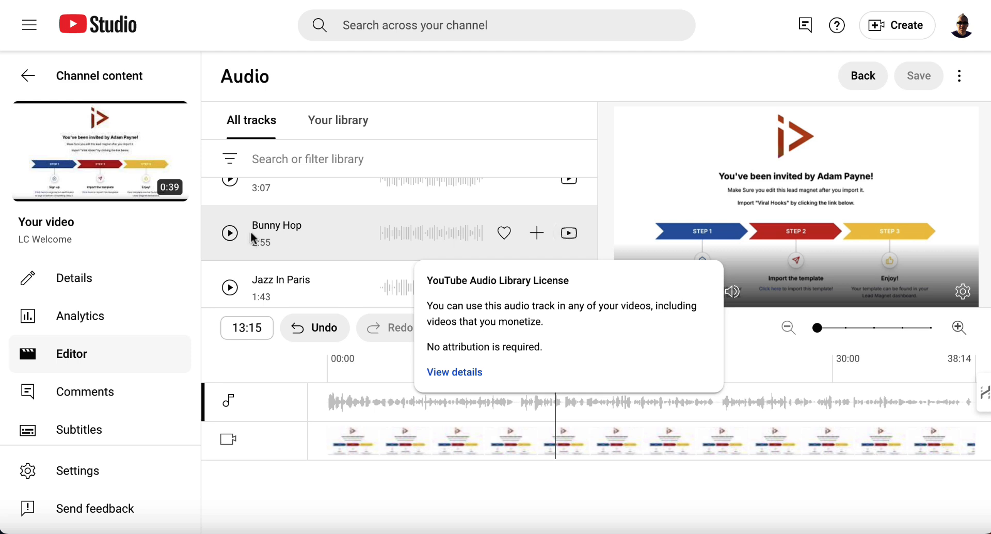
pyautogui.click(537, 235)
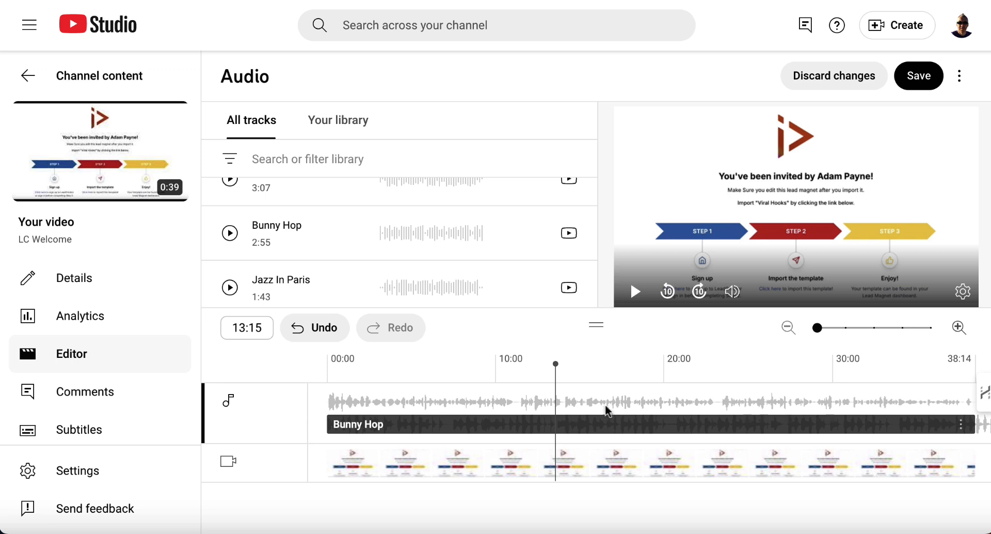
pyautogui.click(634, 300)
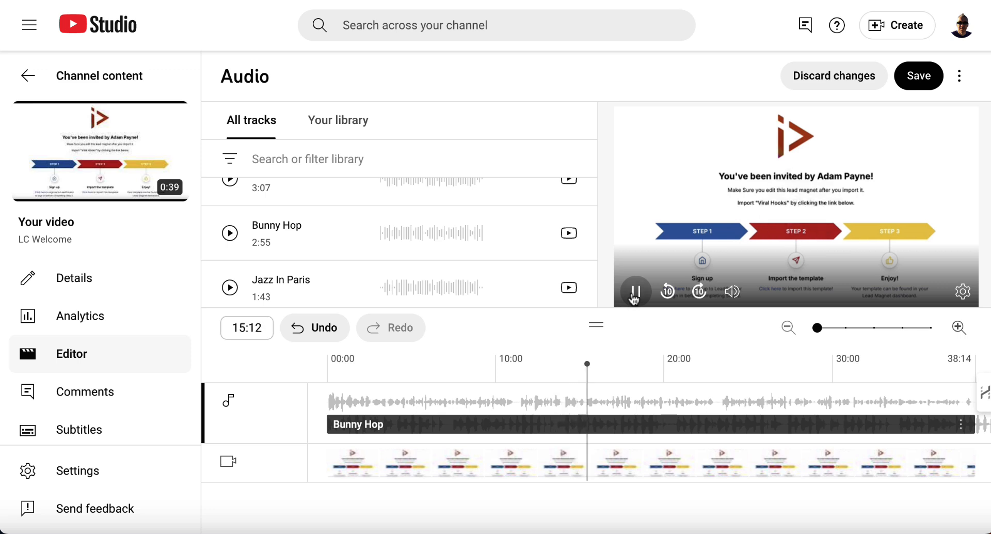
pyautogui.click(634, 299)
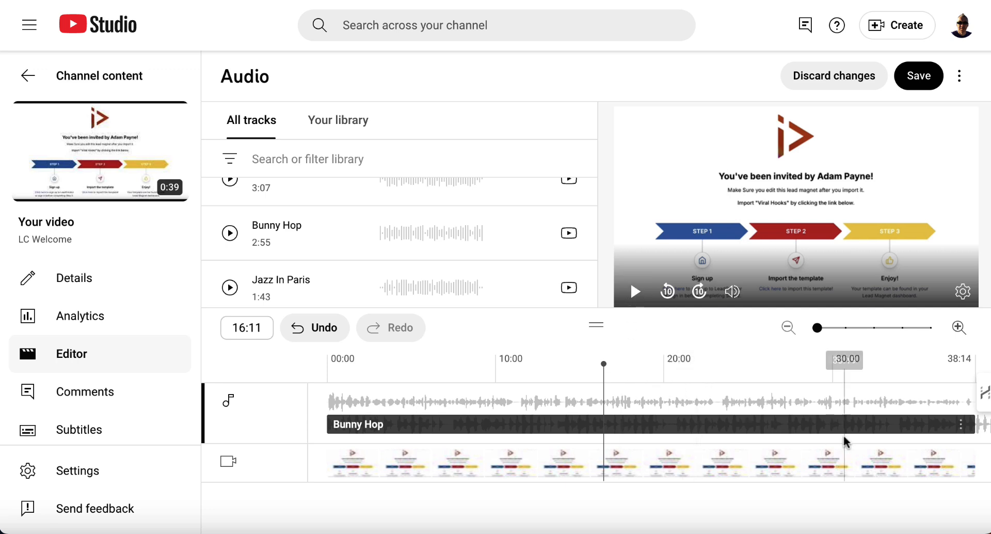
# Lower the Bunny Hop track's mix level and play then pause the preview to listen
pyautogui.click(961, 424)
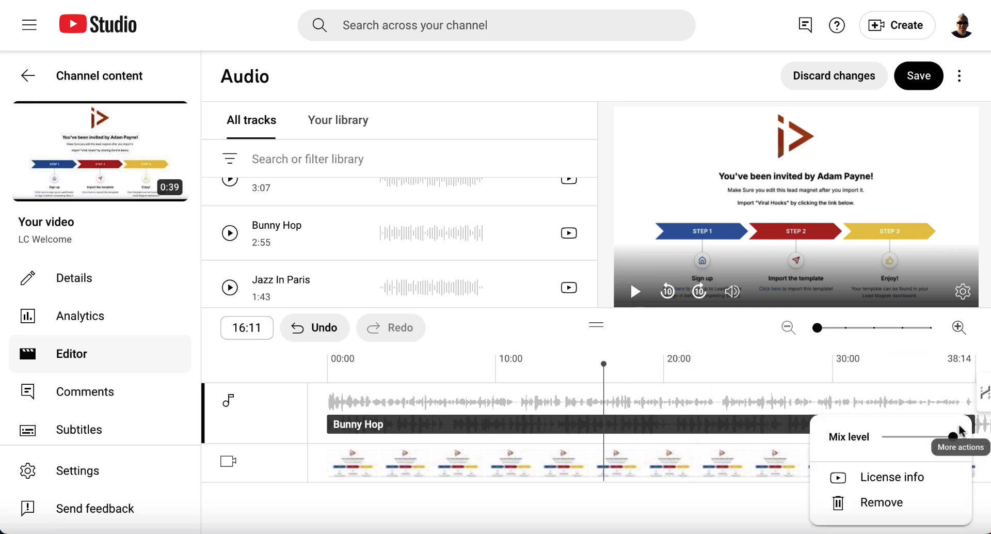
pyautogui.moveTo(950, 438); pyautogui.dragTo(892, 443)
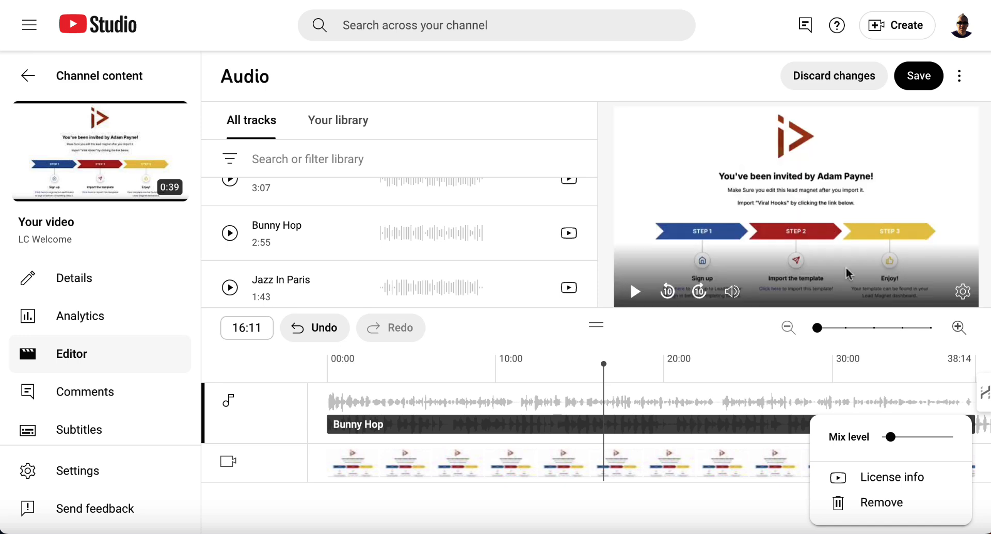
pyautogui.click(689, 334)
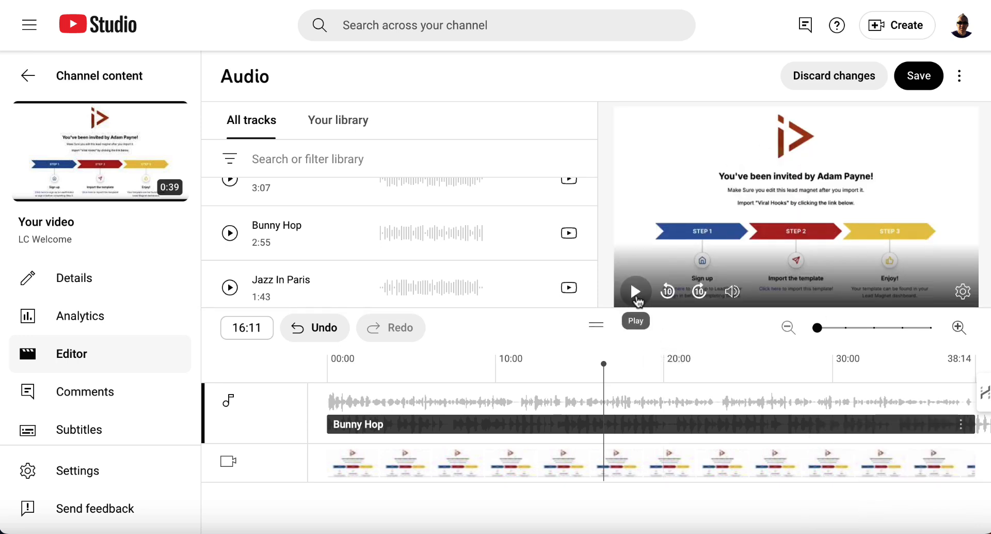
pyautogui.press('XF86AudioRaiseVolume')
pyautogui.press('XF86AudioRaiseVolume')
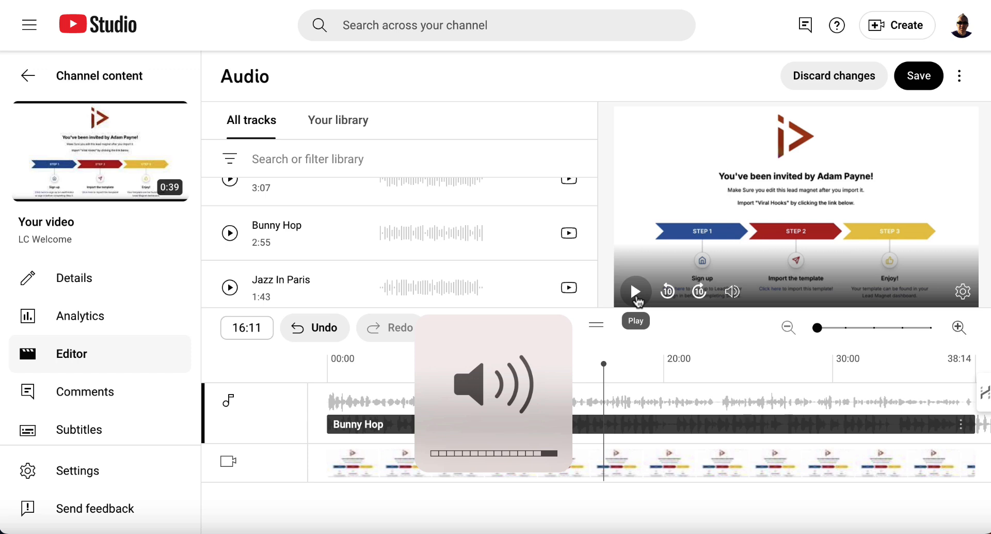
pyautogui.click(637, 300)
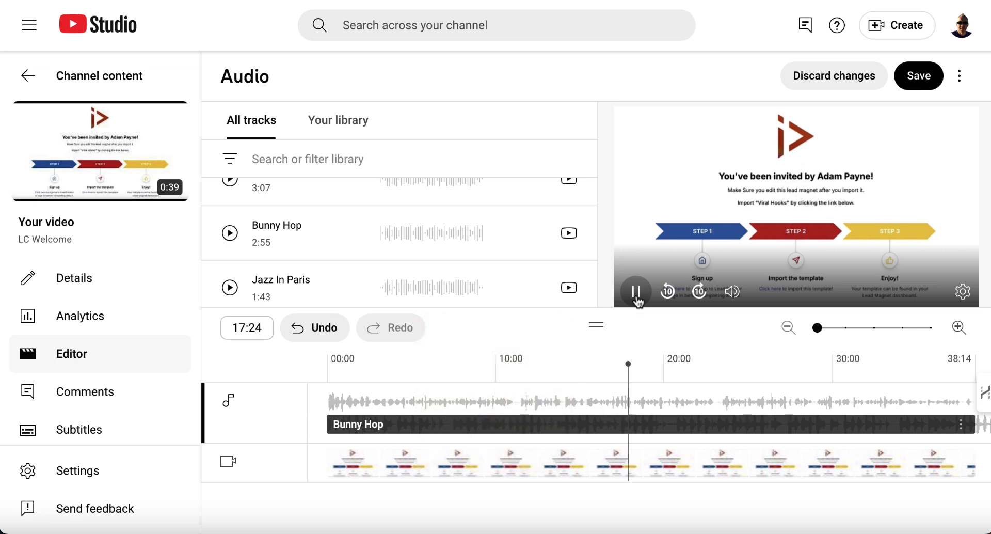
pyautogui.click(638, 300)
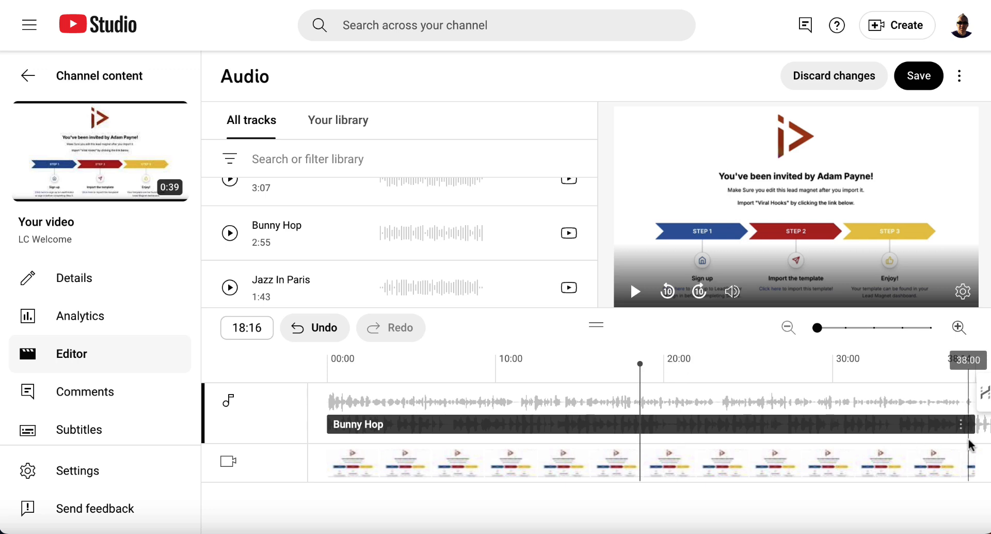
# Reopen the Bunny Hop track's mix level, then discard the audio changes
pyautogui.click(961, 424)
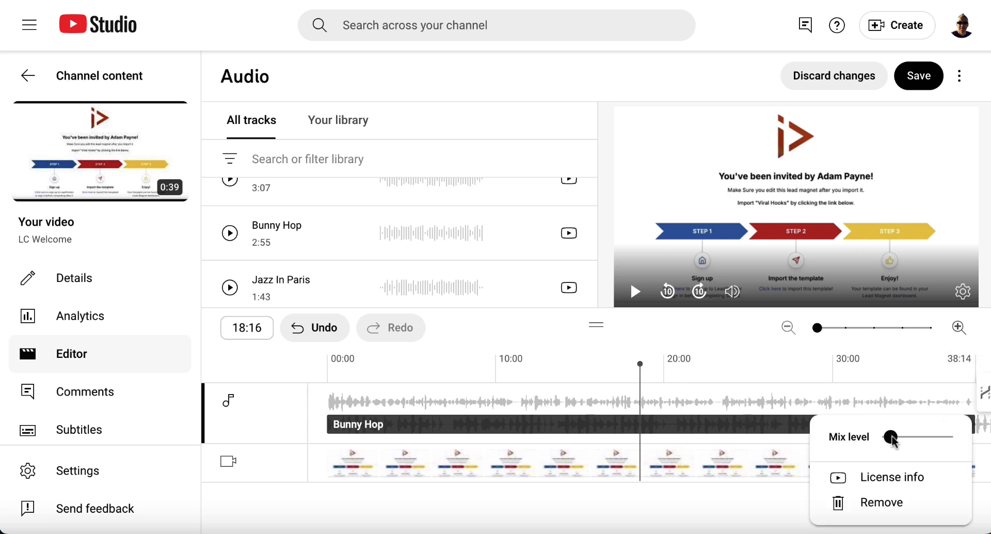
pyautogui.moveTo(894, 442); pyautogui.dragTo(889, 443)
pyautogui.click(836, 76)
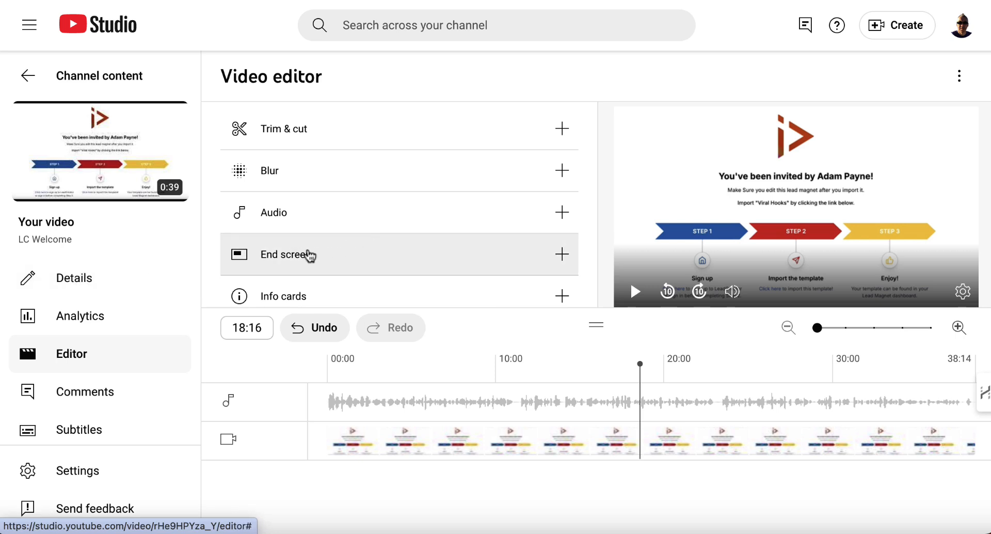
# Apply the end screen template with 2 videos, 1 subscribe
pyautogui.click(418, 262)
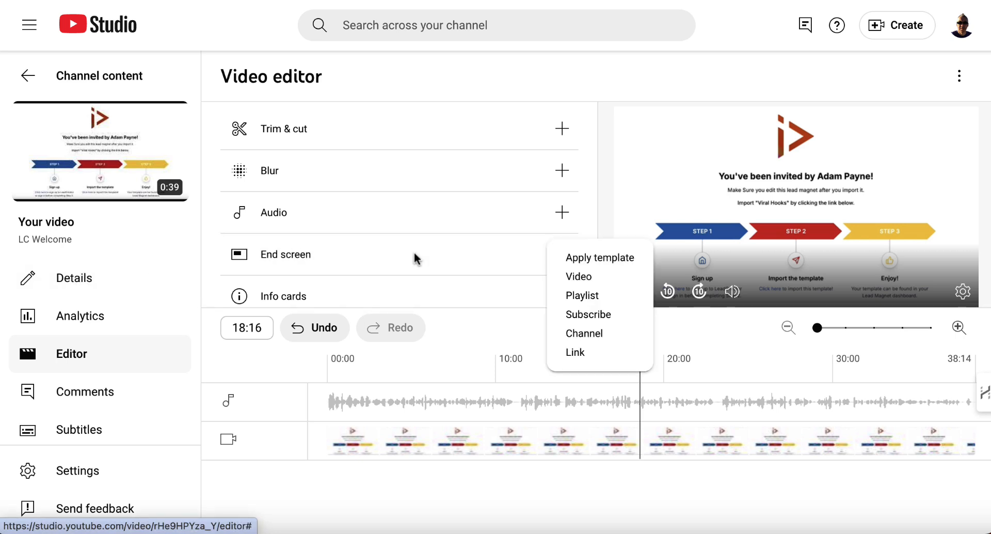
pyautogui.click(607, 258)
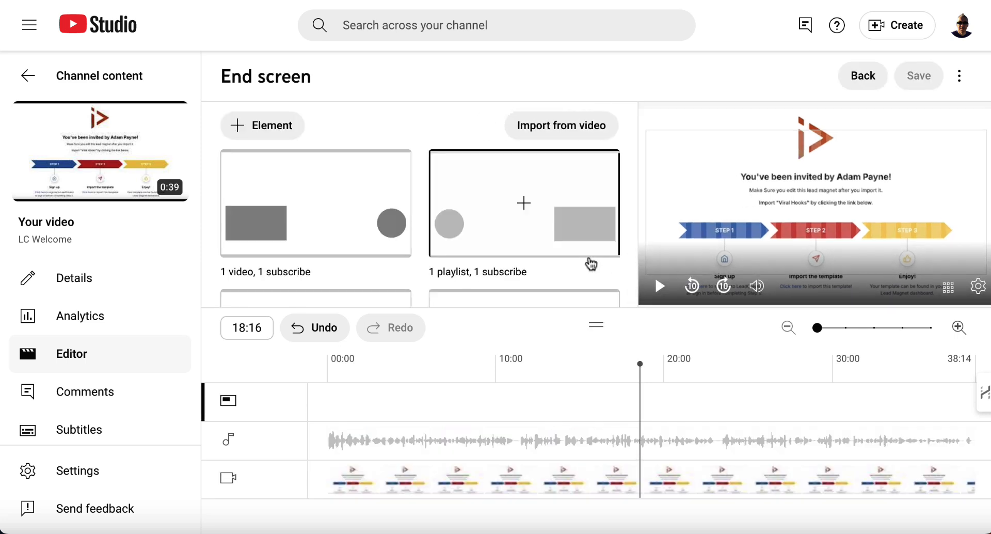
pyautogui.scroll(-3, 460, 255)
pyautogui.scroll(-2, 461, 255)
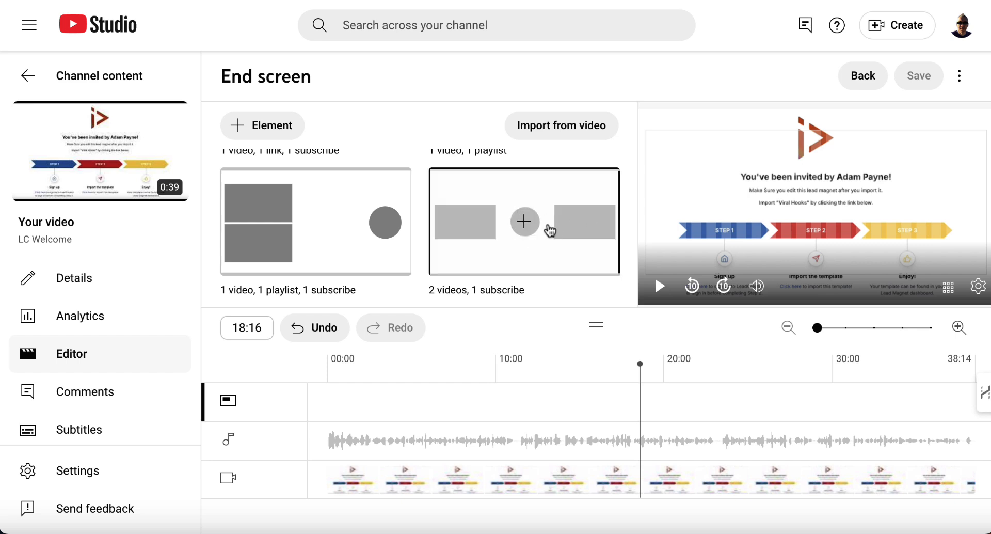
pyautogui.click(525, 232)
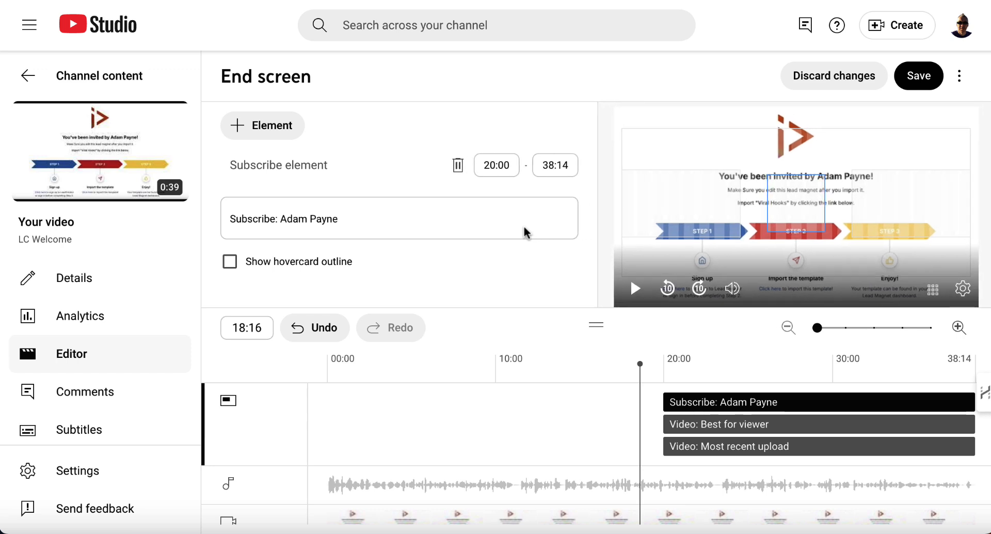
# Change the Best for viewer end screen element to the specific video How to Reset Your YouTube Recommendations [2025]
pyautogui.click(767, 364)
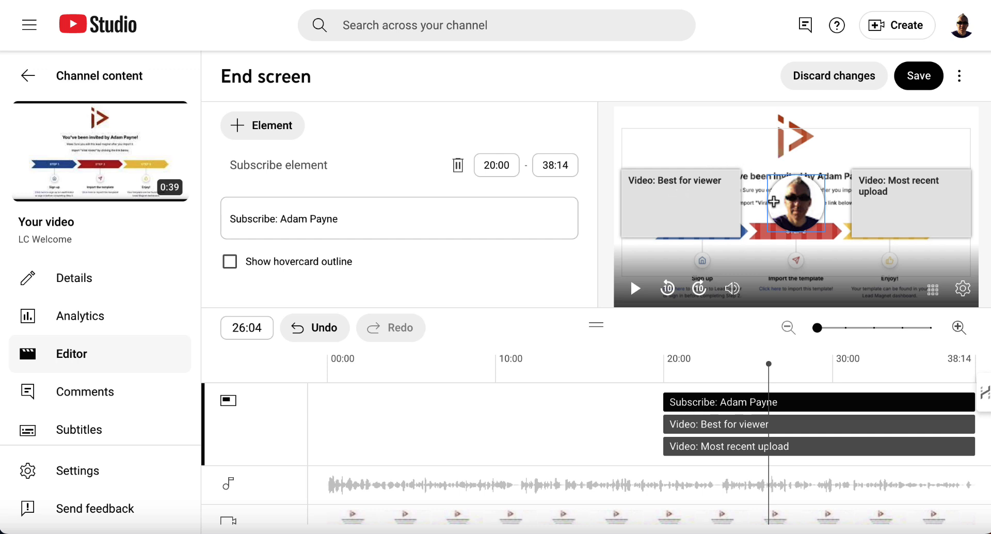
pyautogui.click(680, 203)
pyautogui.scroll(-2, 400, 253)
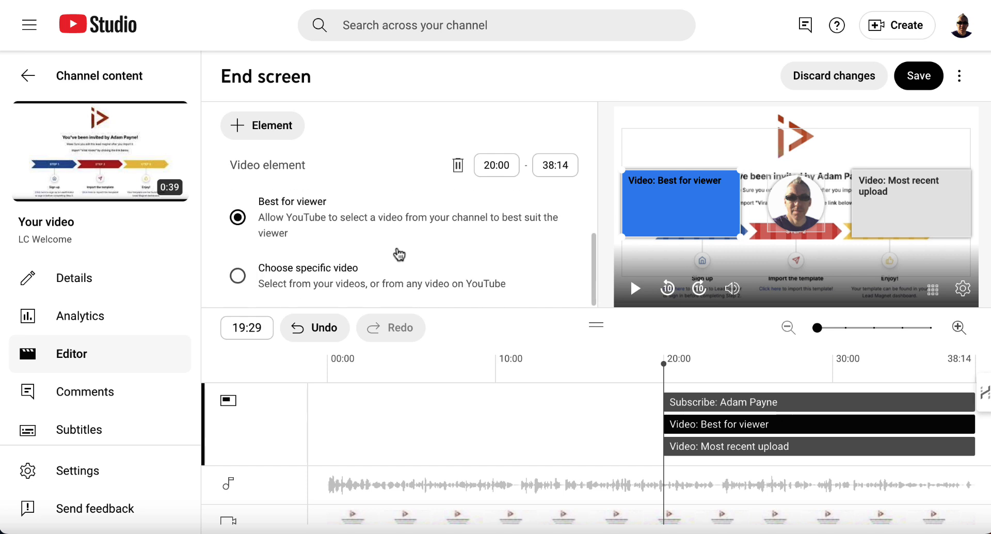
pyautogui.scroll(-2, 399, 253)
pyautogui.scroll(2, 398, 253)
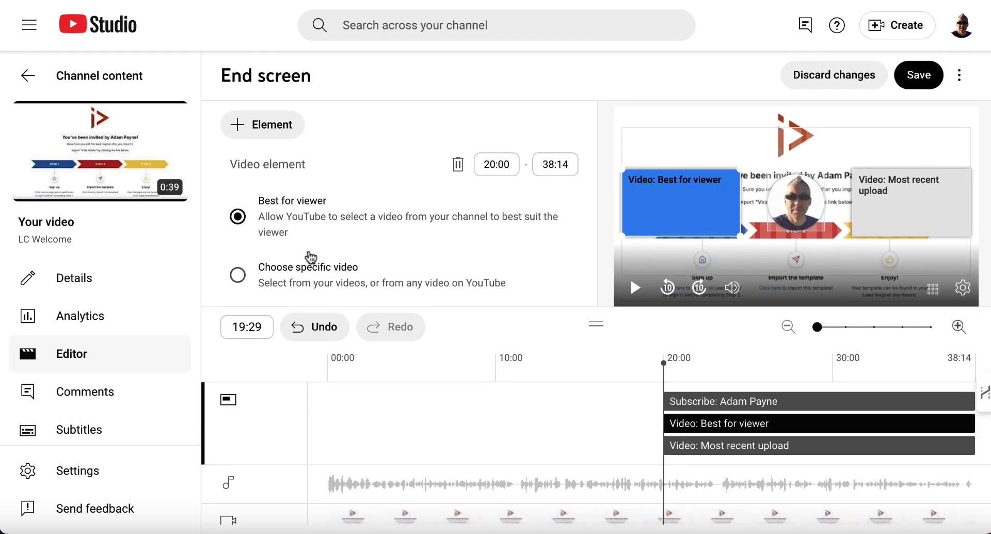
pyautogui.click(238, 275)
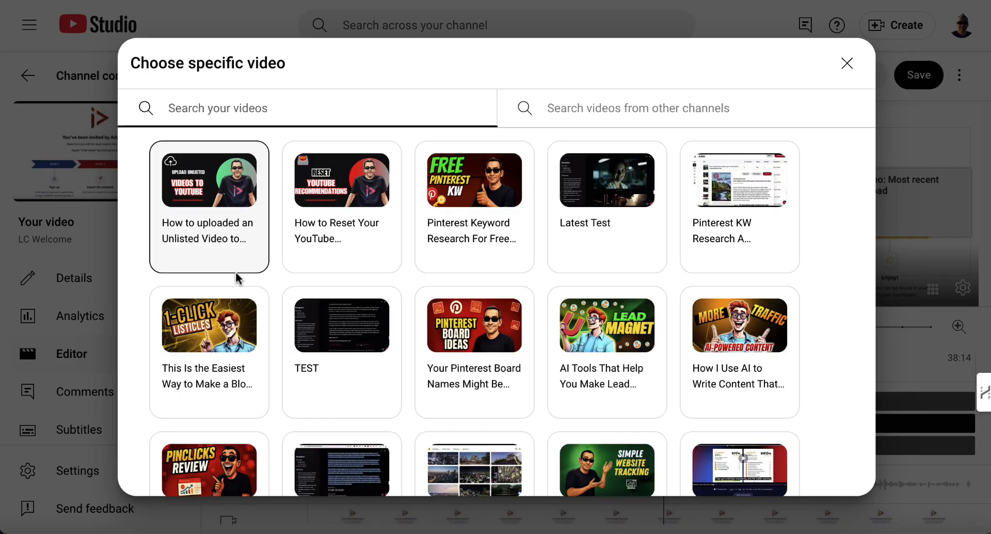
pyautogui.click(366, 190)
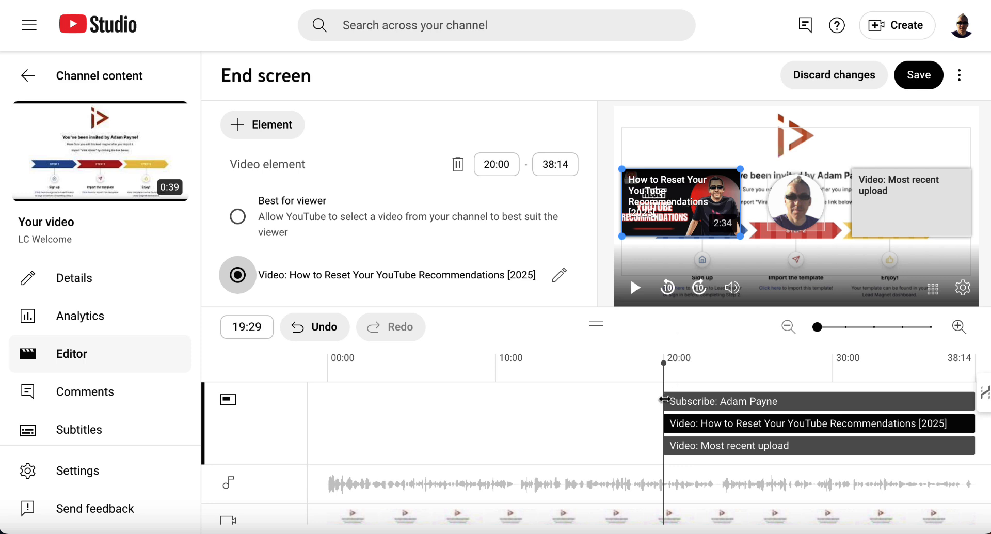
# Move all three end screen elements to start at about 25:18, then discard the end screen changes
pyautogui.moveTo(665, 399); pyautogui.dragTo(745, 403)
pyautogui.moveTo(665, 423); pyautogui.dragTo(758, 423)
pyautogui.moveTo(665, 445); pyautogui.dragTo(760, 447)
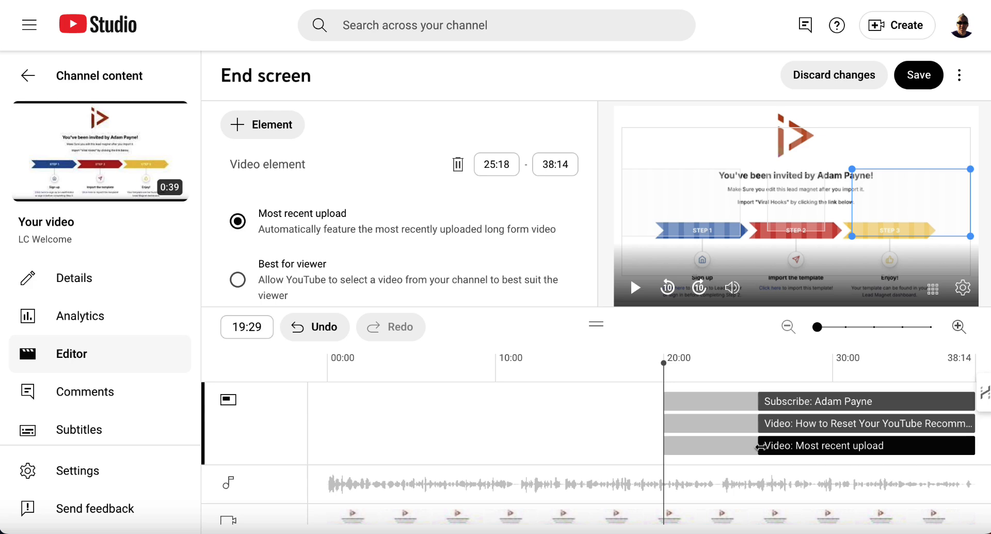
pyautogui.click(828, 77)
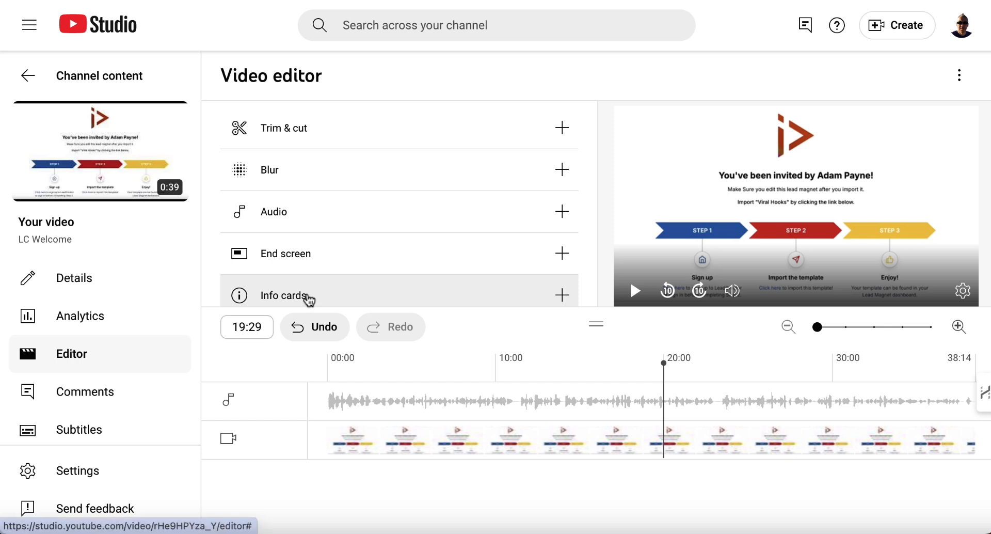
# Add a video info card at 23:24 linking to The Easiest Way to Track Blog Traffic, then discard the card changes
pyautogui.click(308, 298)
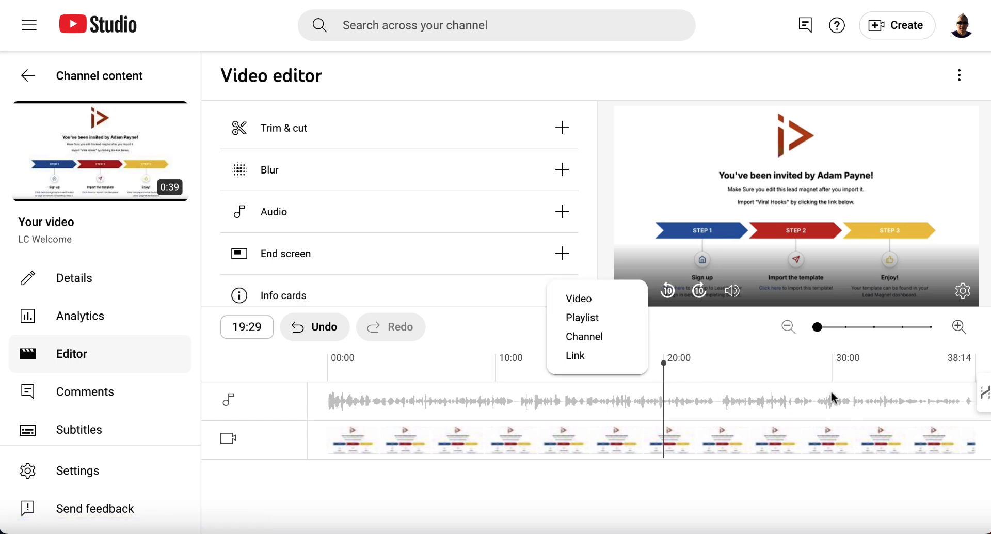
pyautogui.click(782, 398)
pyautogui.click(785, 401)
pyautogui.click(675, 401)
pyautogui.click(730, 400)
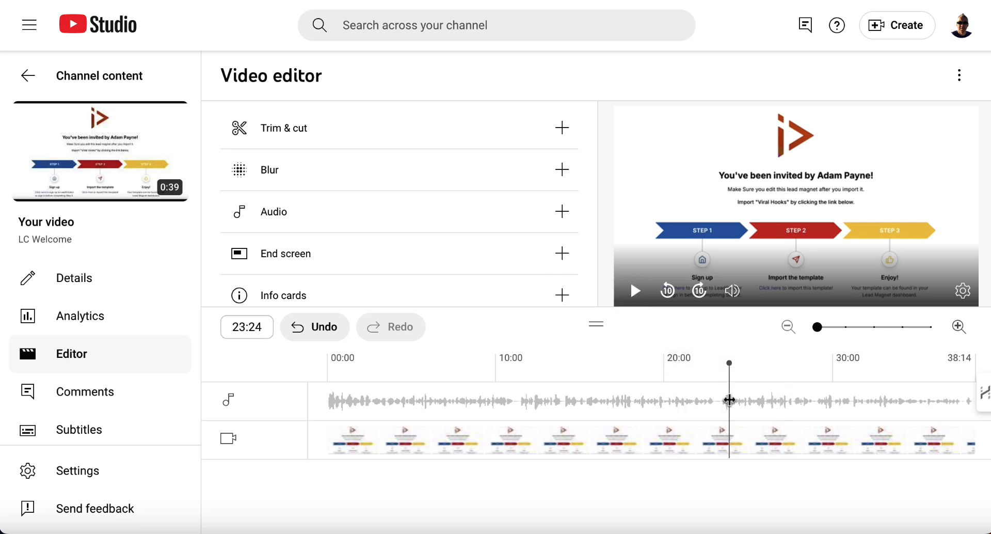
pyautogui.click(524, 292)
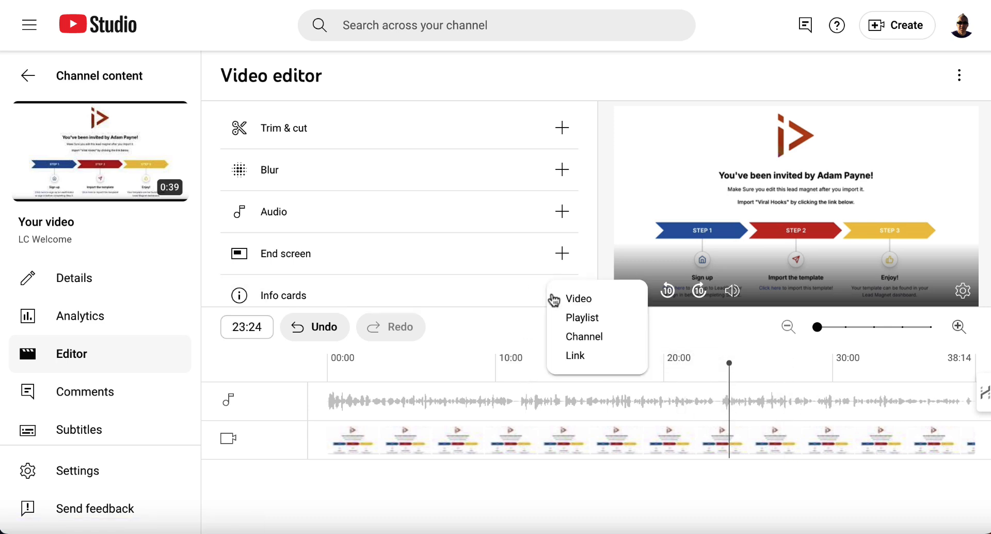
pyautogui.click(597, 299)
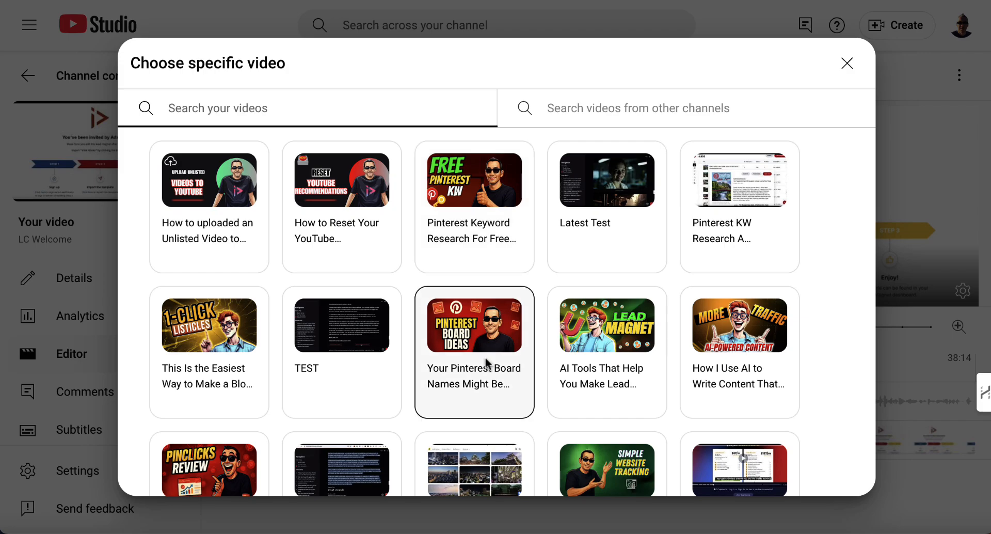
pyautogui.click(607, 470)
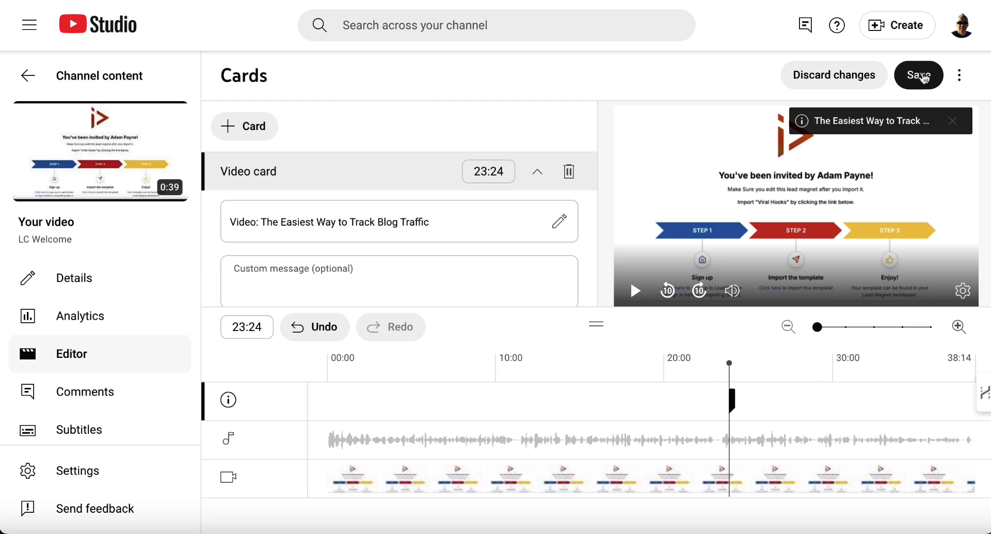
pyautogui.click(837, 76)
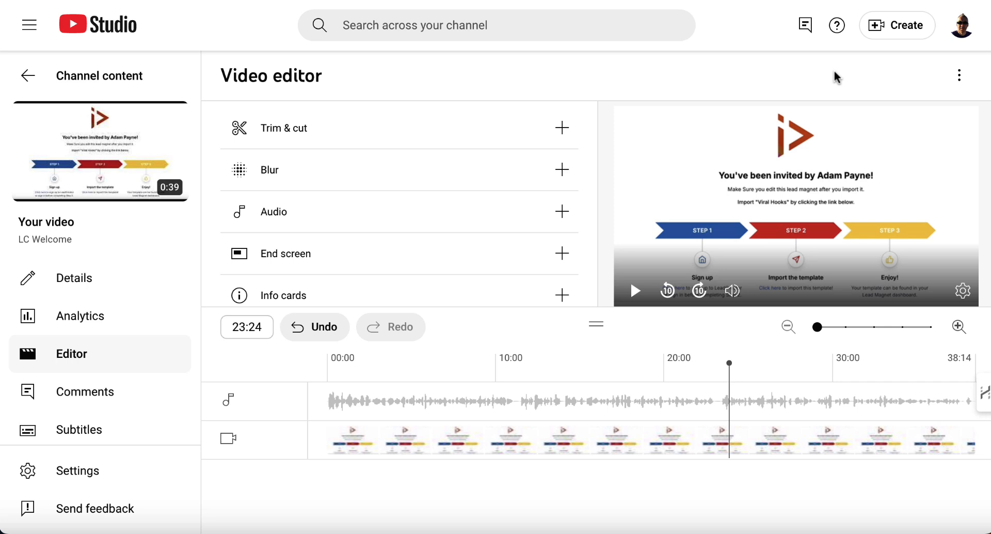